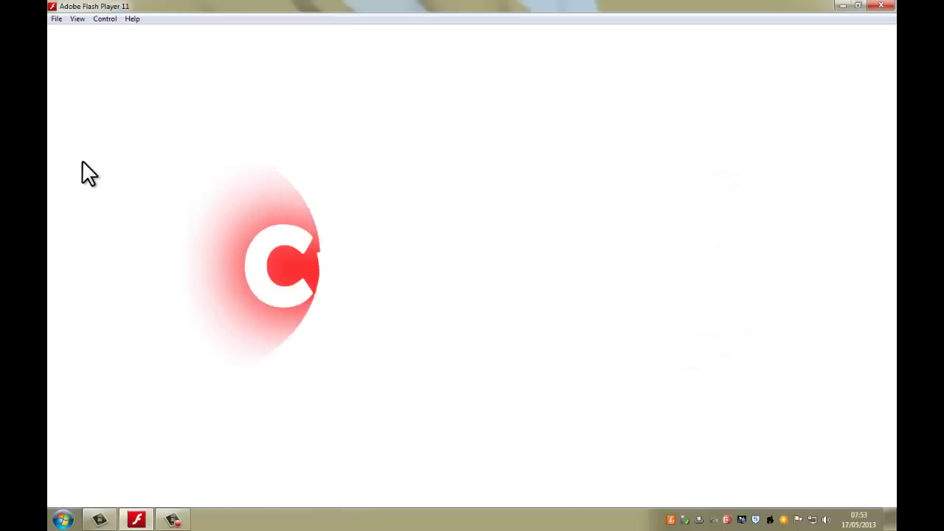
Close the Flash Player window and launch Adobe Flash Professional CS6 from the Adobe Design and Web Premium CS6 programs
left_click(873, 7)
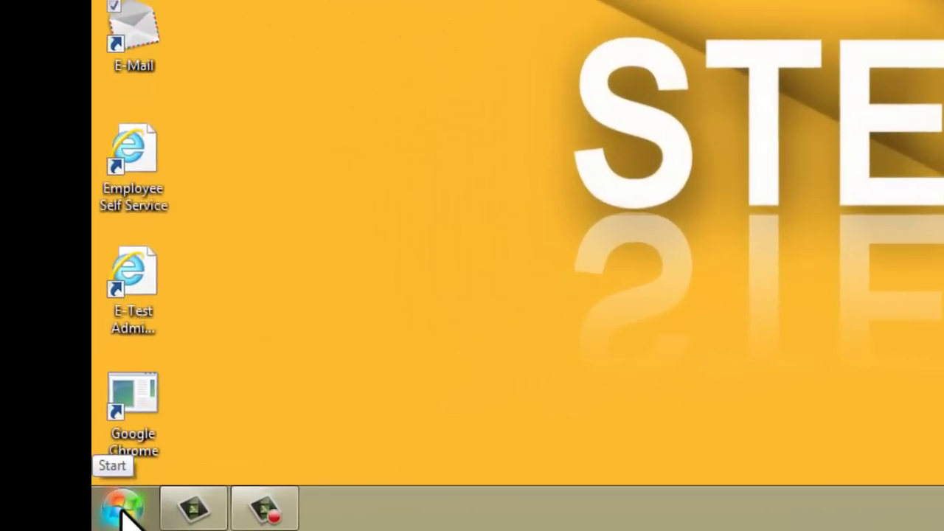
left_click(122, 509)
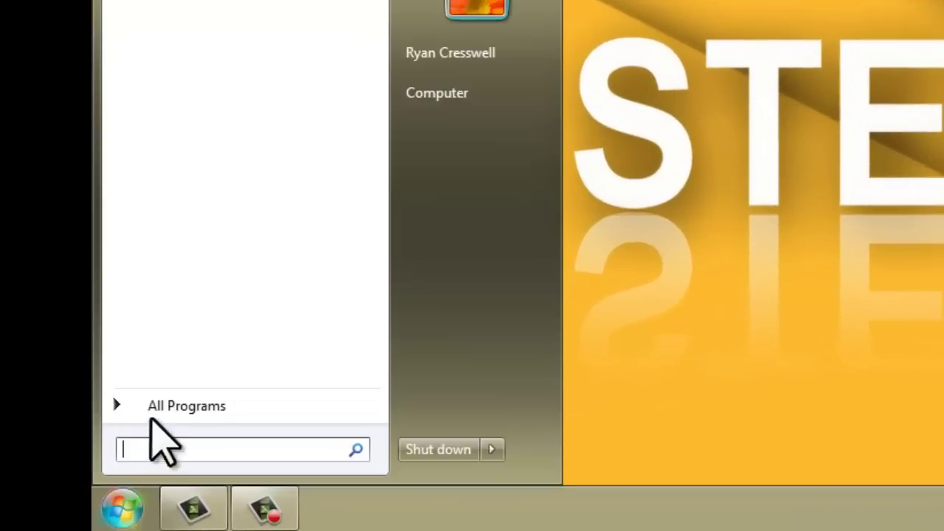
left_click(158, 412)
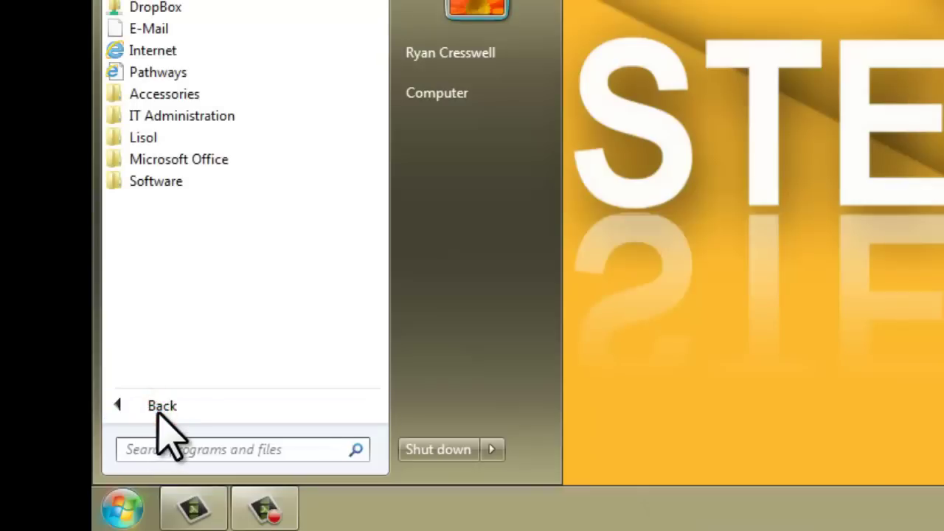
left_click(185, 183)
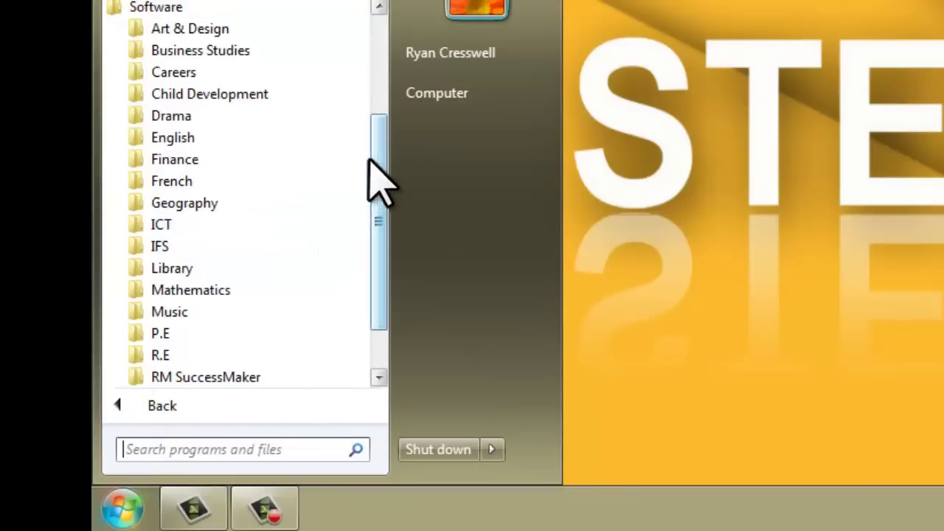
left_click(203, 28)
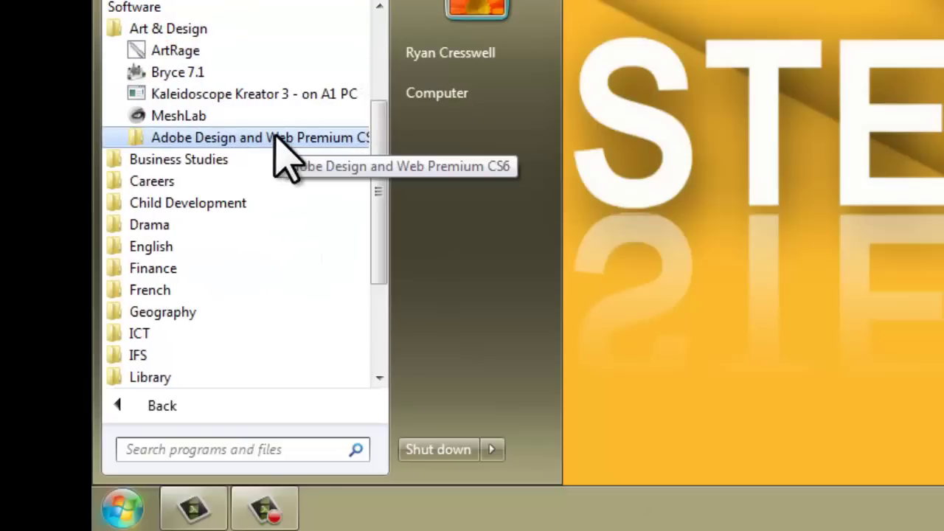
left_click(277, 139)
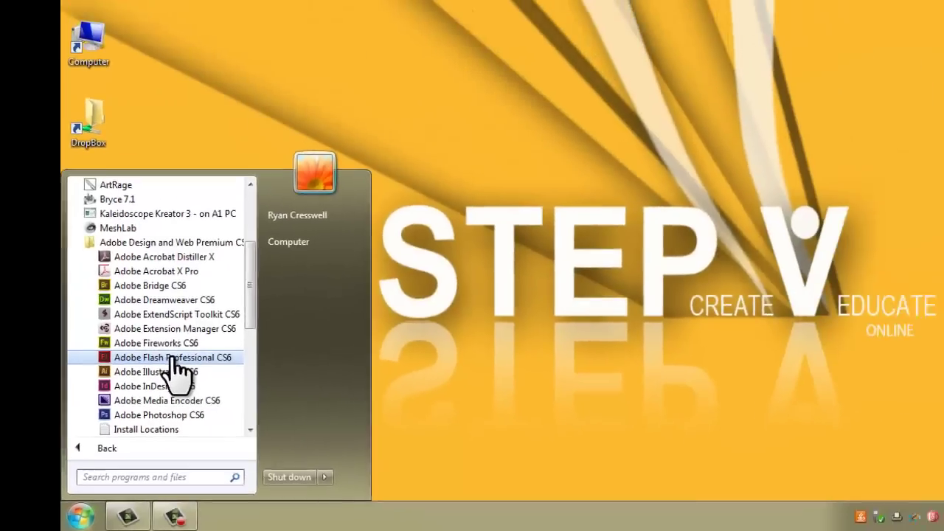
left_click(171, 358)
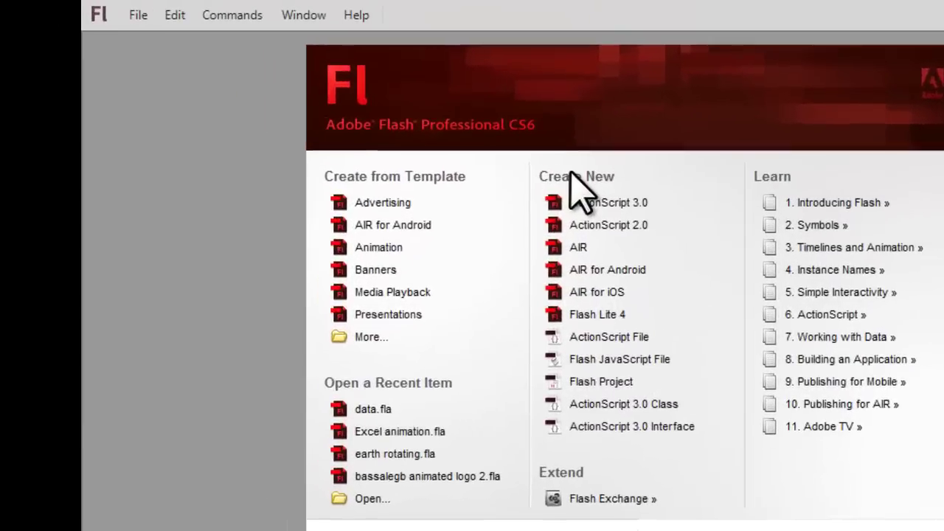
Create a new ActionScript 3.0 document and switch the workspace to Classic, dismissing the color scheme prompt
left_click(606, 210)
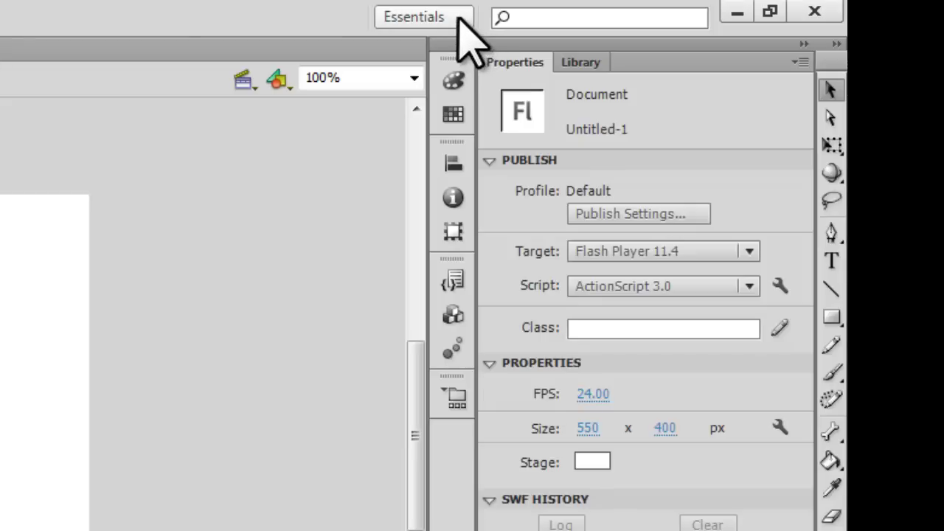
left_click(463, 18)
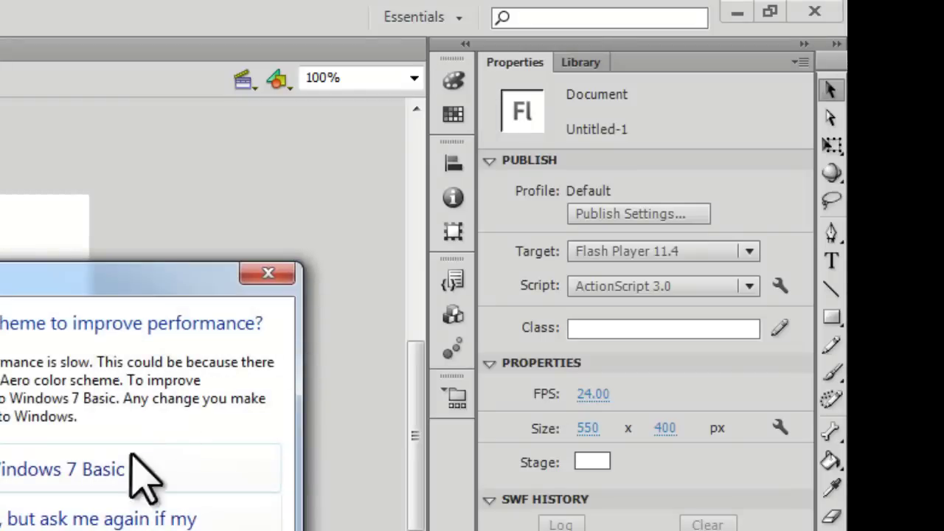
left_click(111, 518)
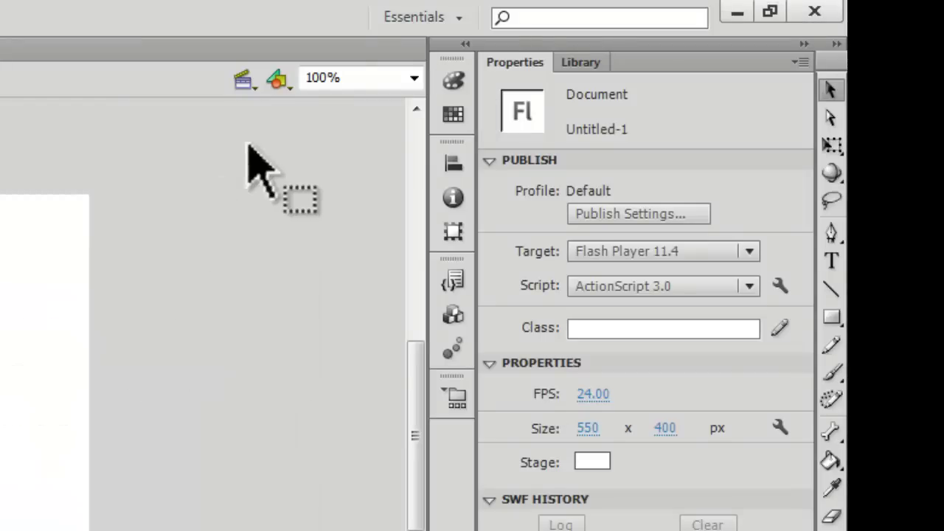
left_click(452, 16)
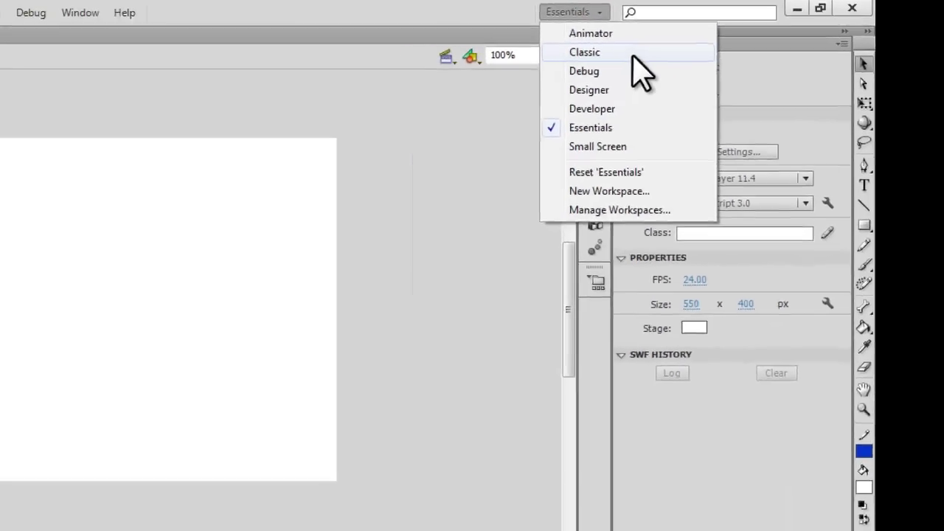
left_click(509, 74)
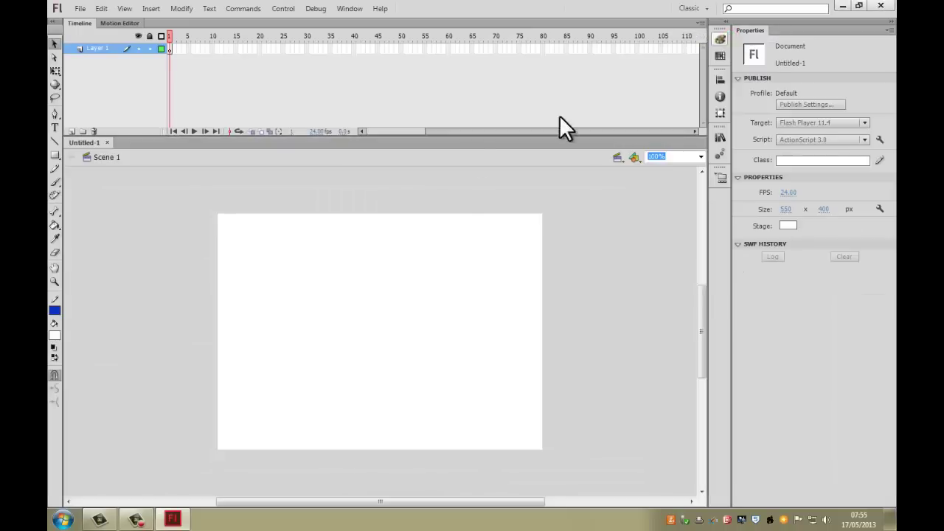
left_click_drag(726, 36, 273, 205)
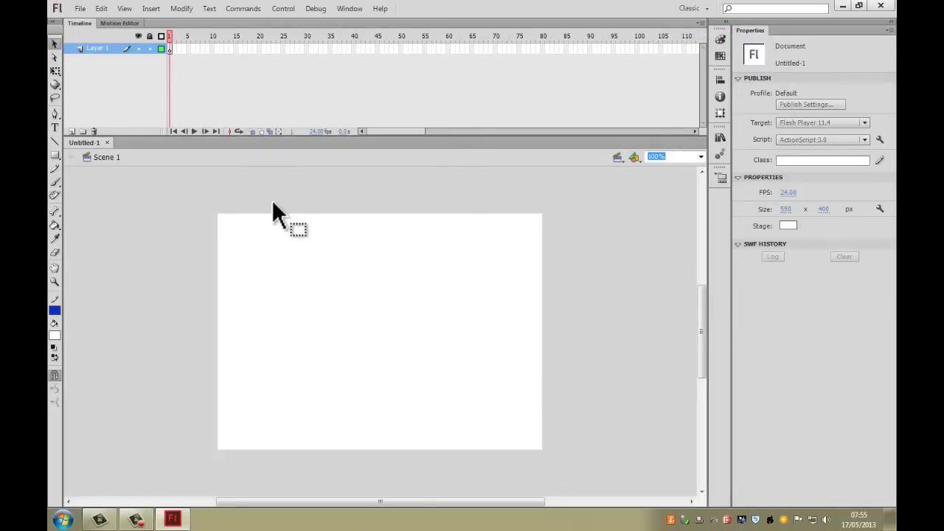
left_click_drag(273, 203, 145, 134)
left_click_drag(425, 48, 64, 193)
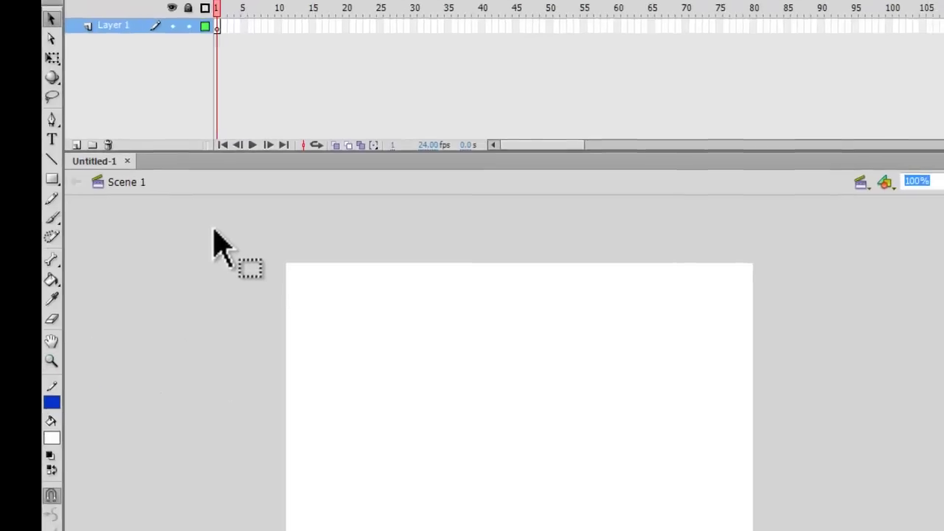
left_click_drag(238, 272, 827, 530)
left_click_drag(711, 503, 754, 507)
left_click(750, 304)
left_click(657, 86)
left_click(79, 106)
left_click(88, 457)
left_click(338, 500)
left_click(760, 475)
left_click(700, 228)
left_click(700, 89)
left_click(427, 76)
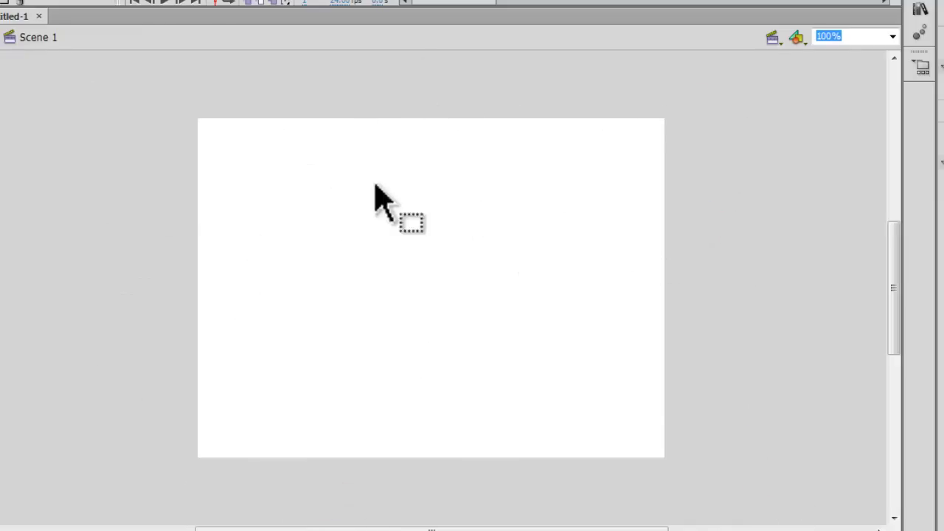
left_click_drag(196, 118, 667, 460)
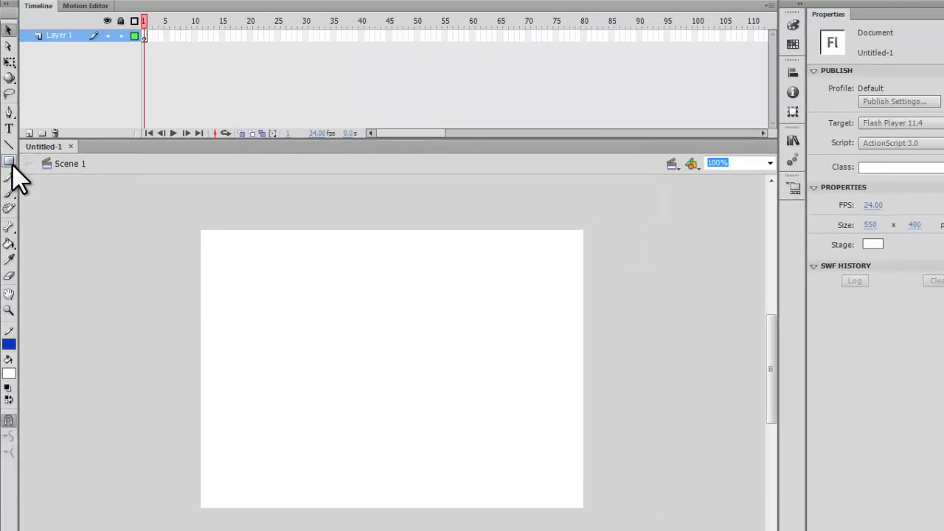
Draw a rectangle about 180 by 152 px overlapping the stage's left edge and fill it with red
left_click(10, 162)
left_click_drag(146, 268, 269, 373)
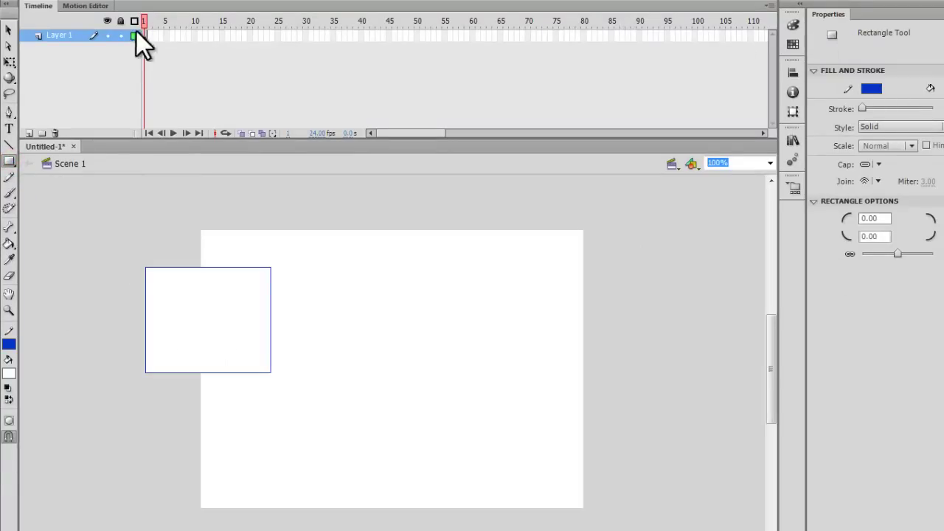
left_click(9, 31)
double_click(239, 322)
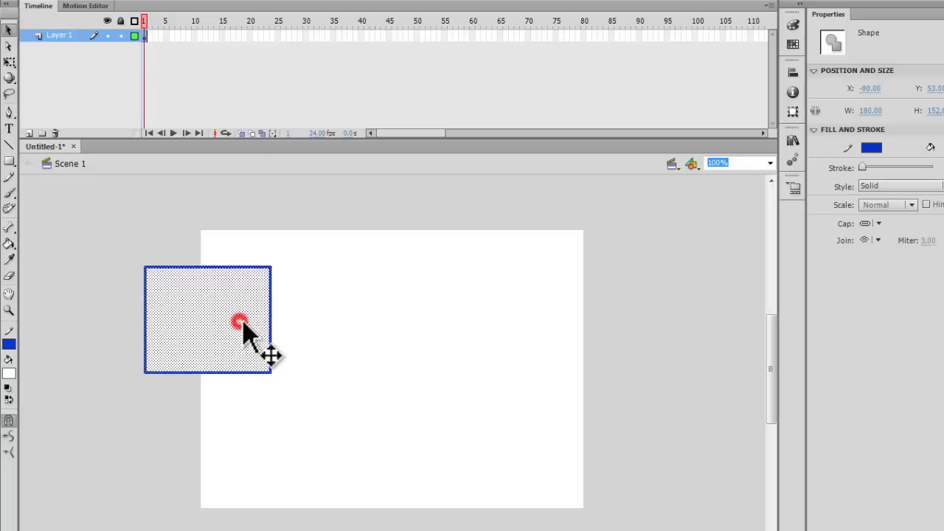
left_click(940, 151)
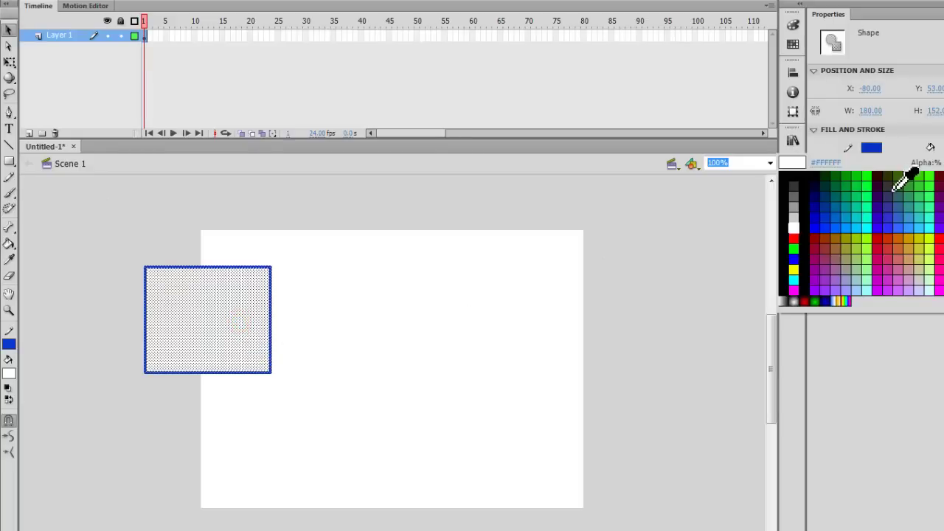
left_click(881, 238)
left_click(463, 225)
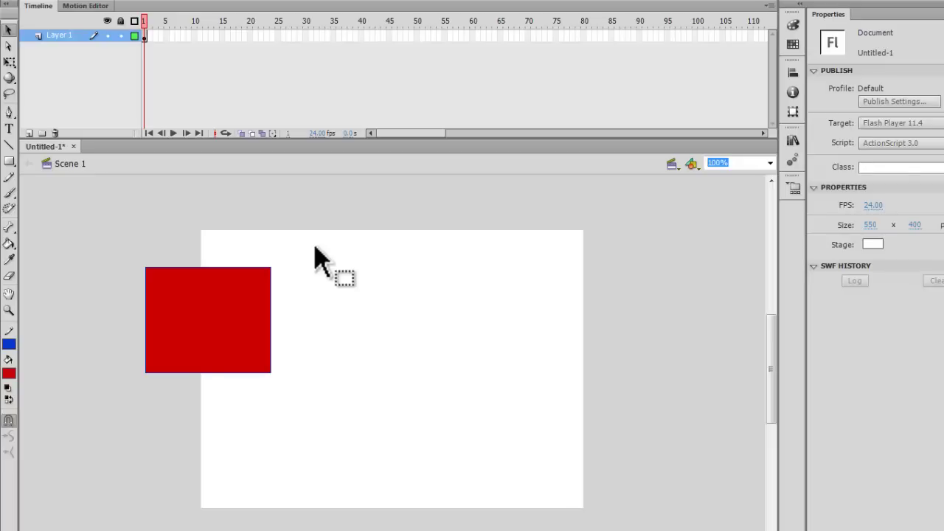
Test the movie with the partly off-stage rectangle and delete the rectangle from the stage
key("ctrl+Return")
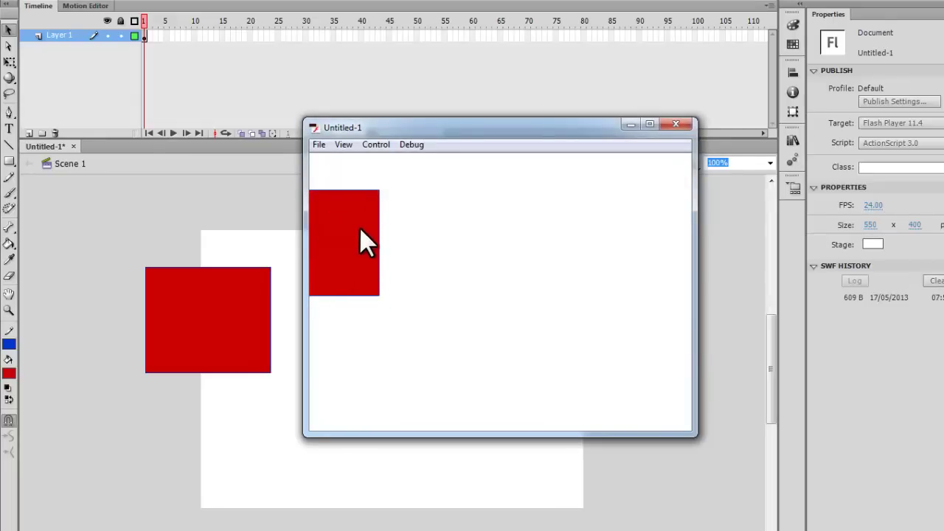
left_click(676, 125)
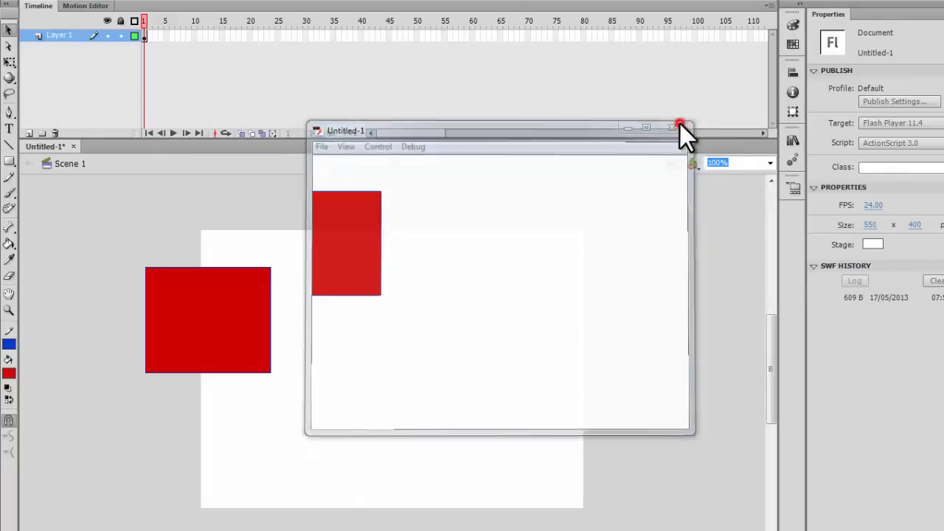
left_click(244, 352)
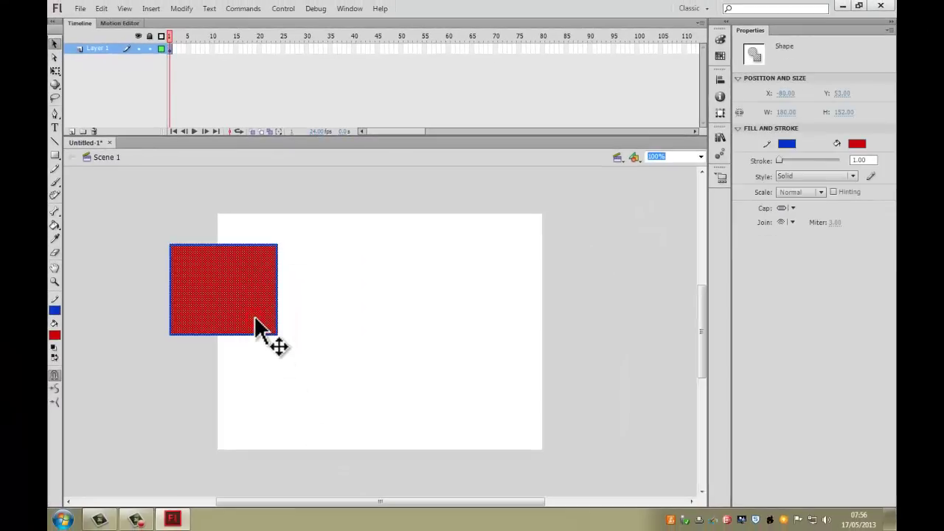
key("Delete")
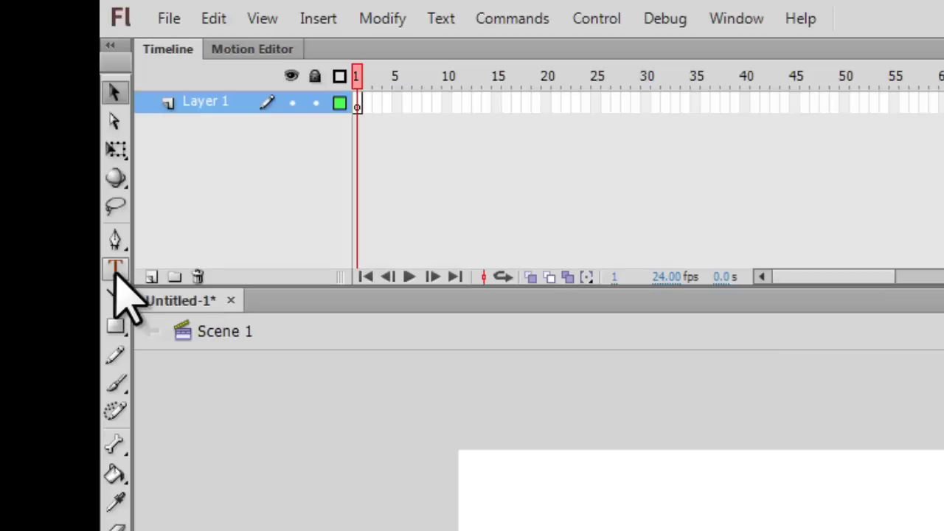
Try adding the person's surname as red 96 pt Berlin Sans FB Demi text overlapping the stage's left edge, and delete it
left_click(116, 277)
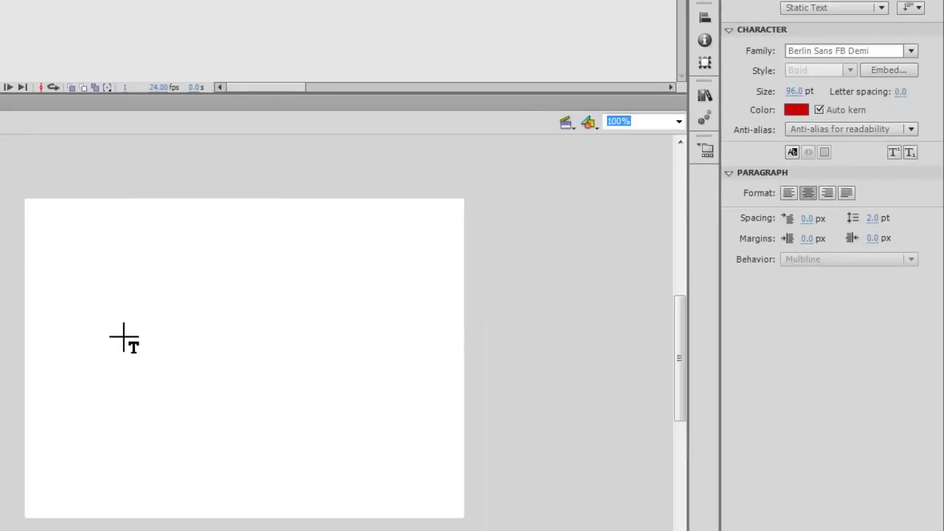
left_click(123, 337)
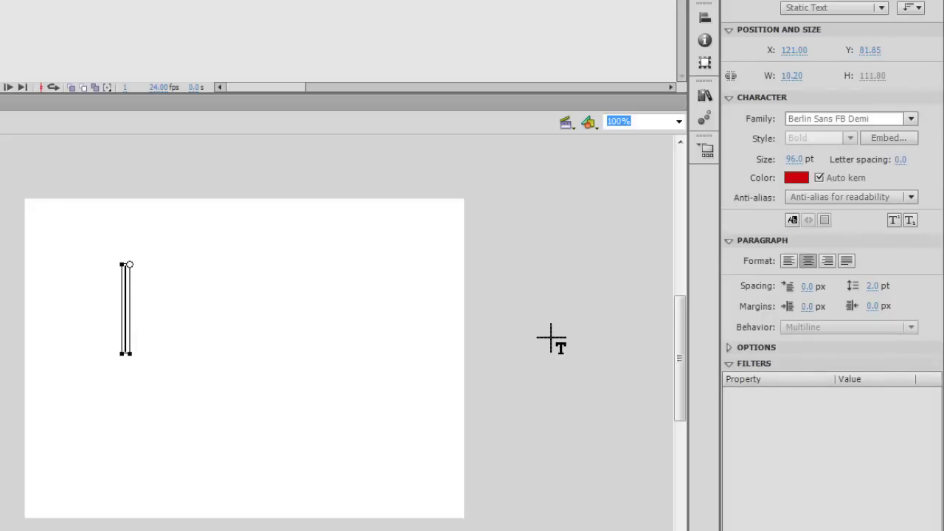
type("Cresswe")
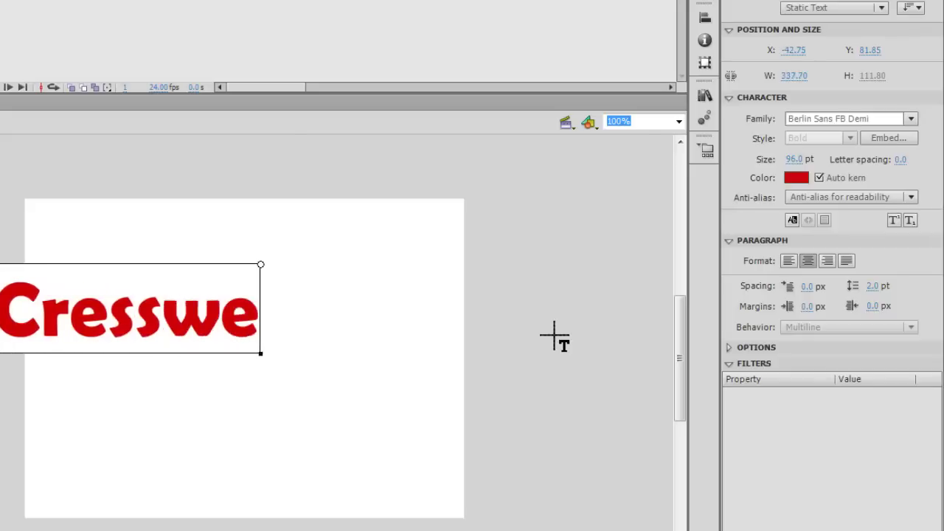
type("ll")
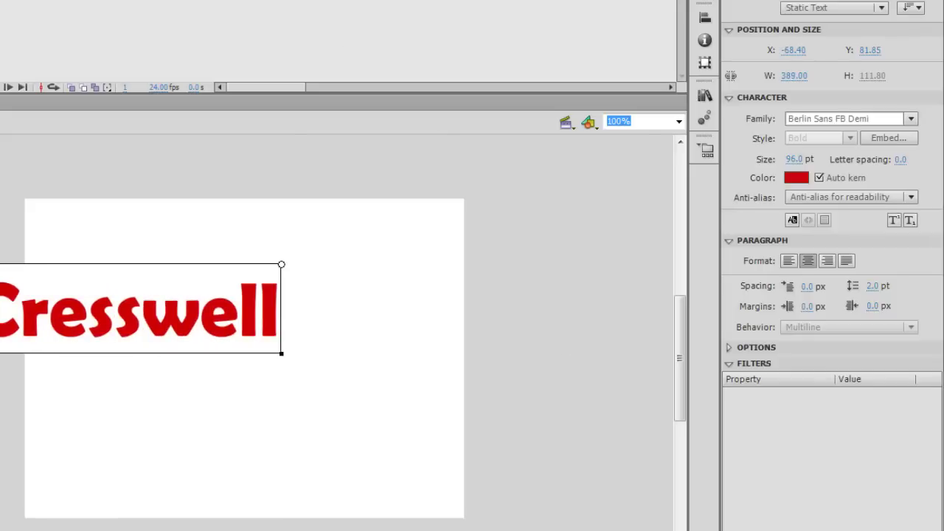
key("Escape")
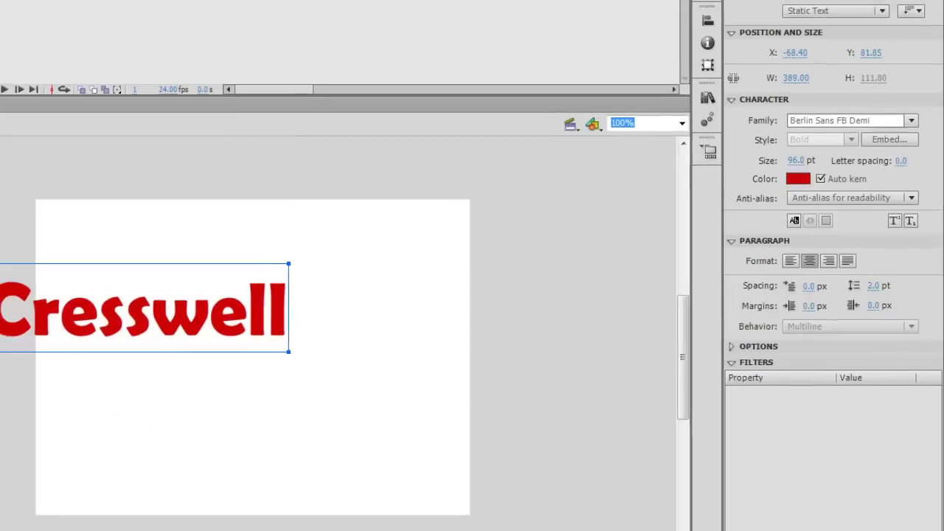
left_click(15, 221)
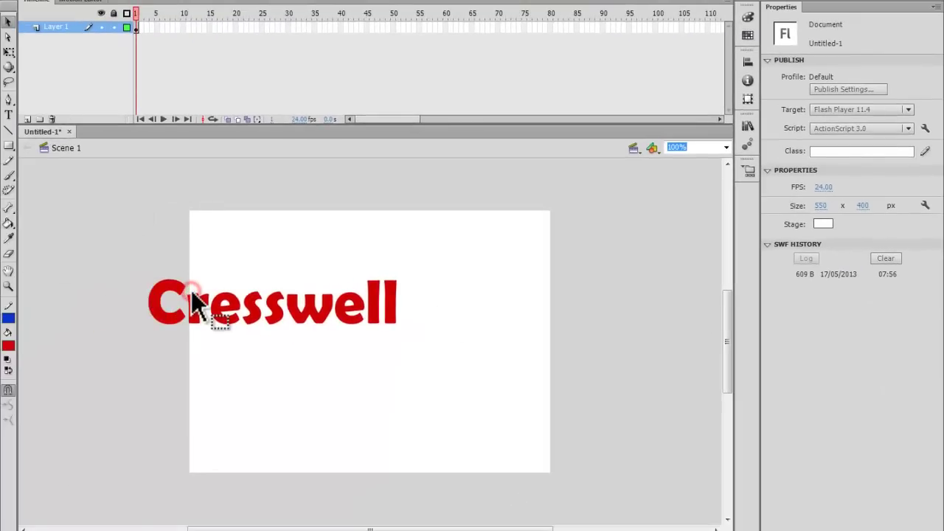
left_click(273, 320)
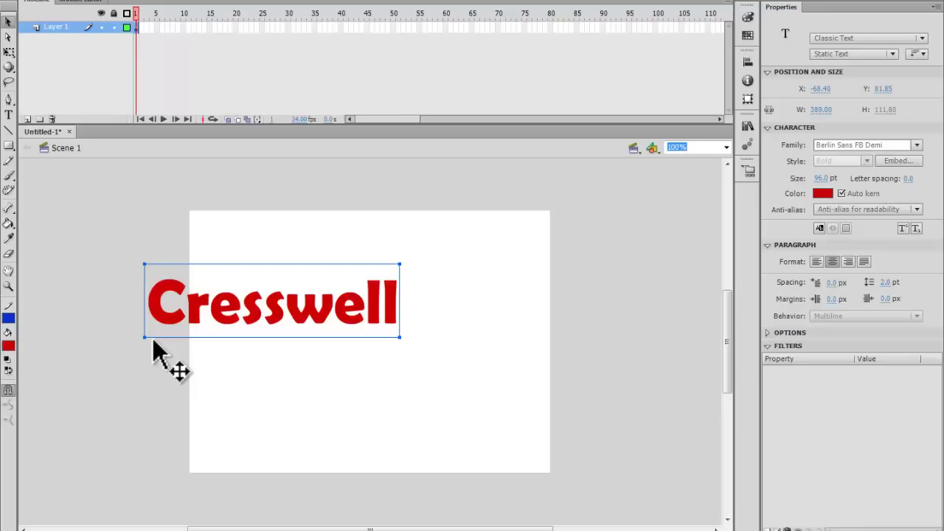
key("Delete")
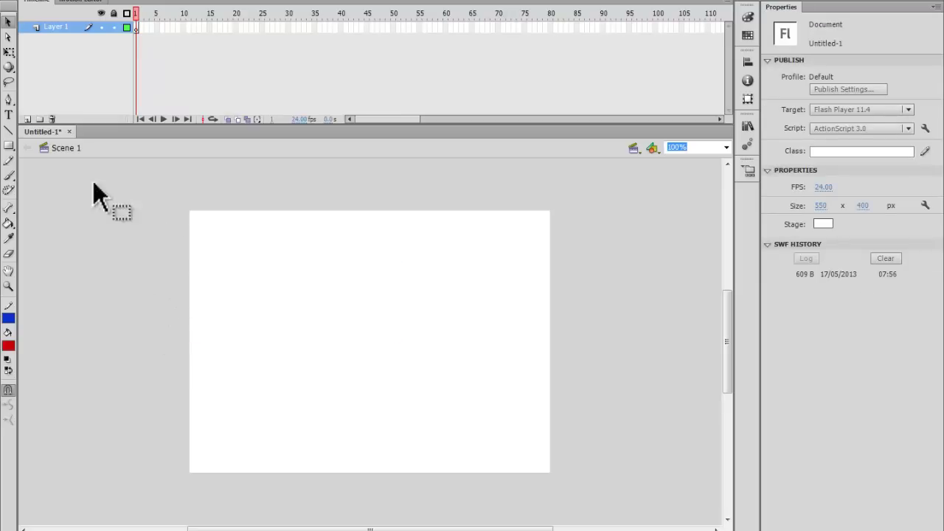
Add the person's surname as red 96 pt static text in Berlin Sans FB Demi, placed entirely inside the stage
left_click(9, 114)
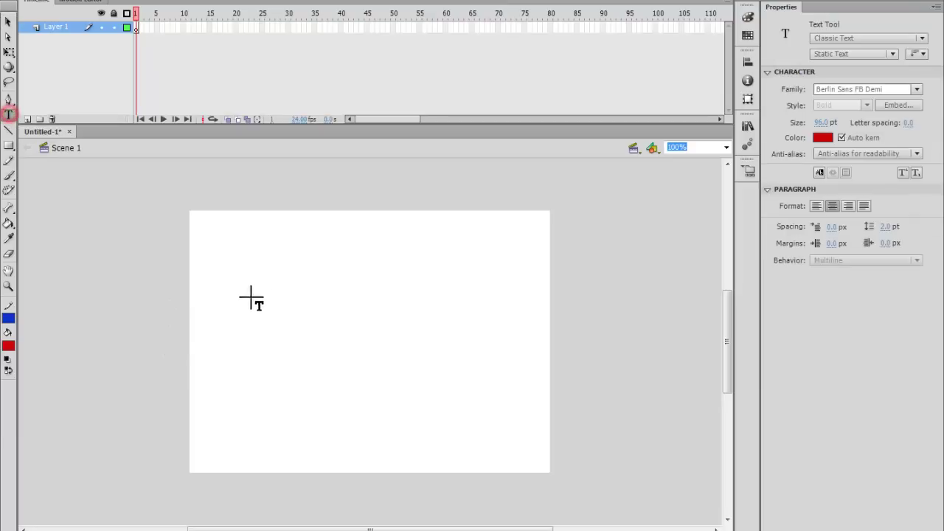
left_click(322, 335)
type("Cresswell")
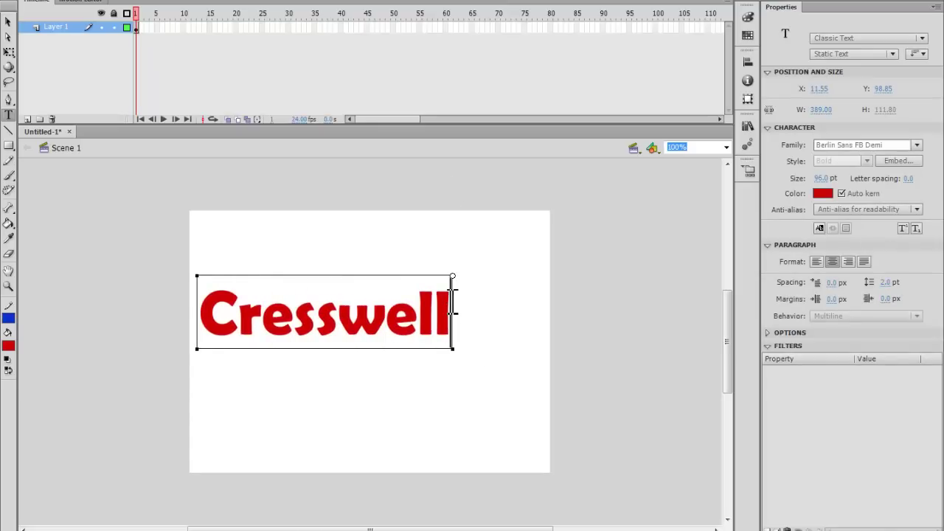
left_click_drag(454, 312, 431, 316)
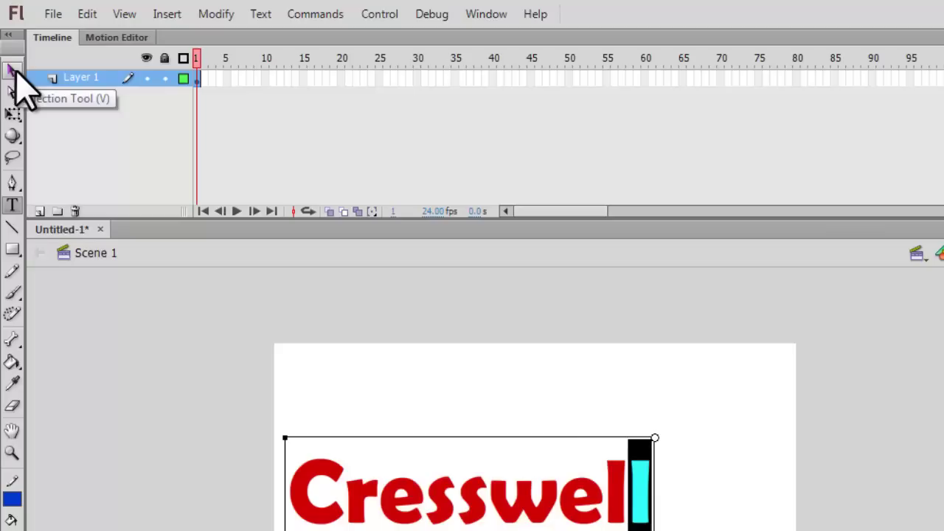
Move the surname text to the middle of the stage, at about X 73, Y 135, and deselect it
left_click(14, 71)
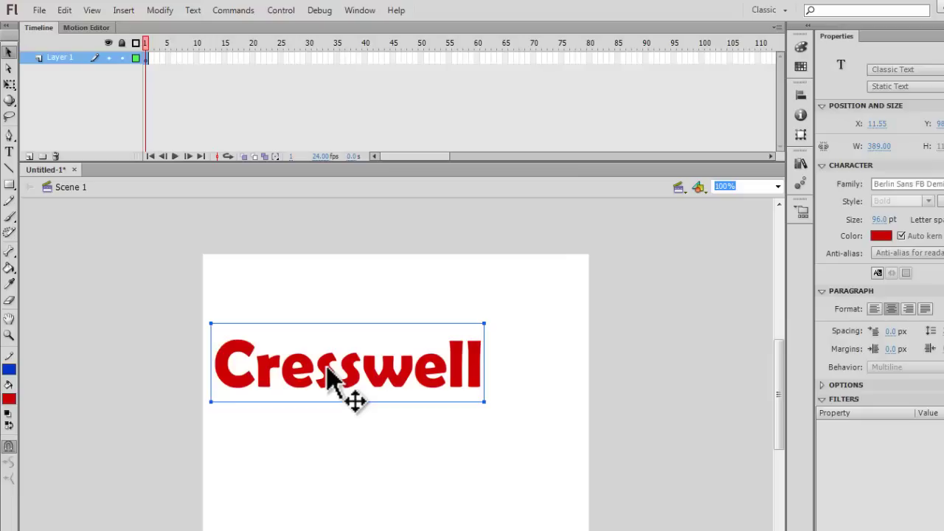
left_click_drag(328, 376, 406, 405)
left_click(592, 298)
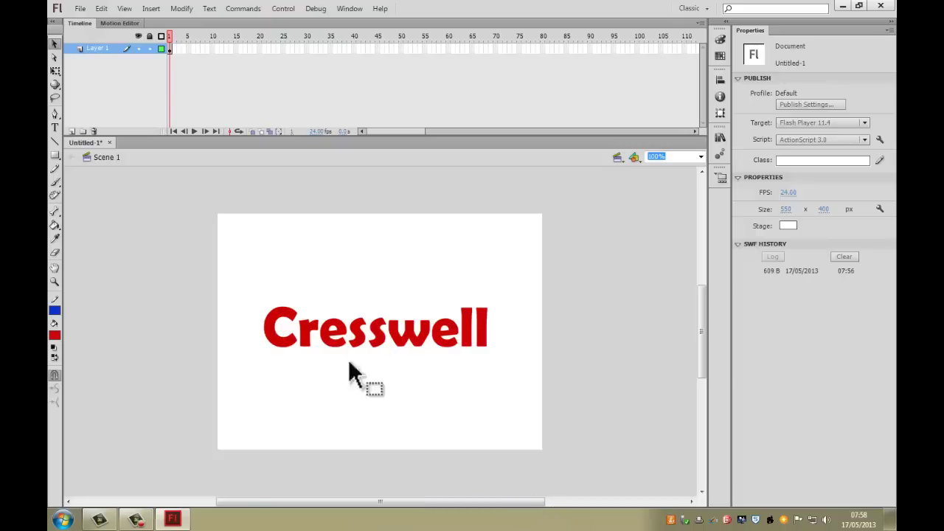
Select and deselect the surname text repeatedly to compare its text properties with the document properties
left_click(405, 347)
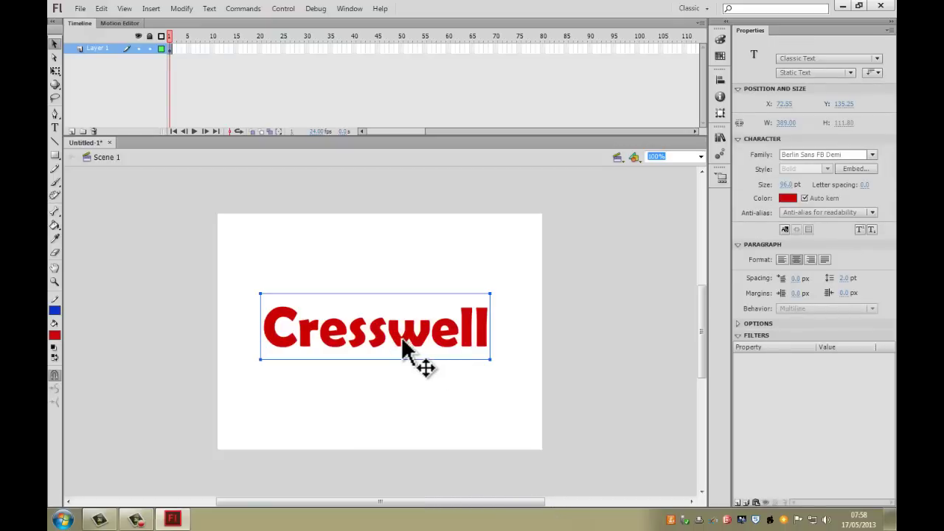
left_click(396, 414)
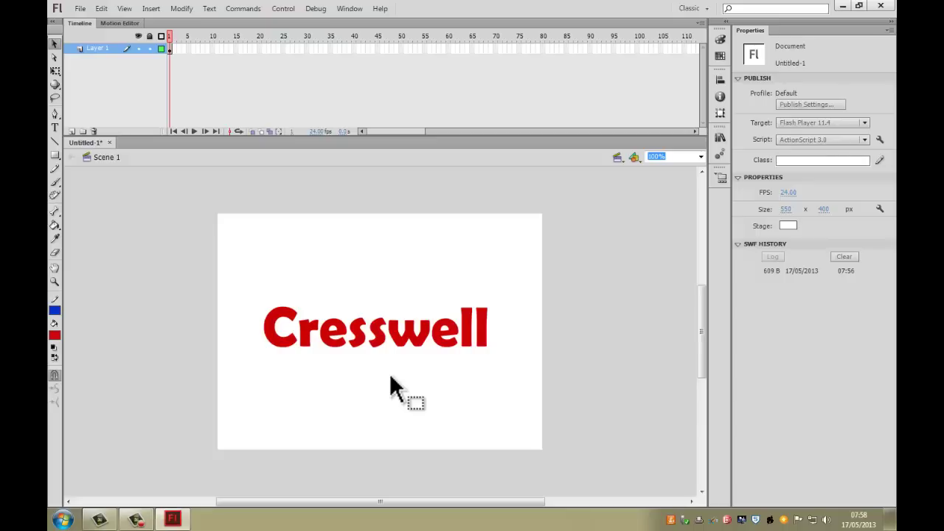
left_click(379, 335)
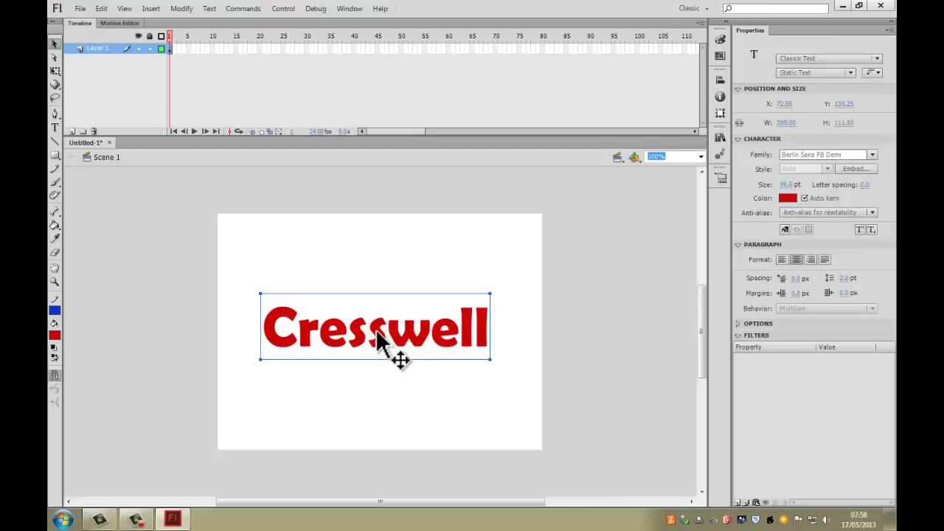
left_click(365, 433)
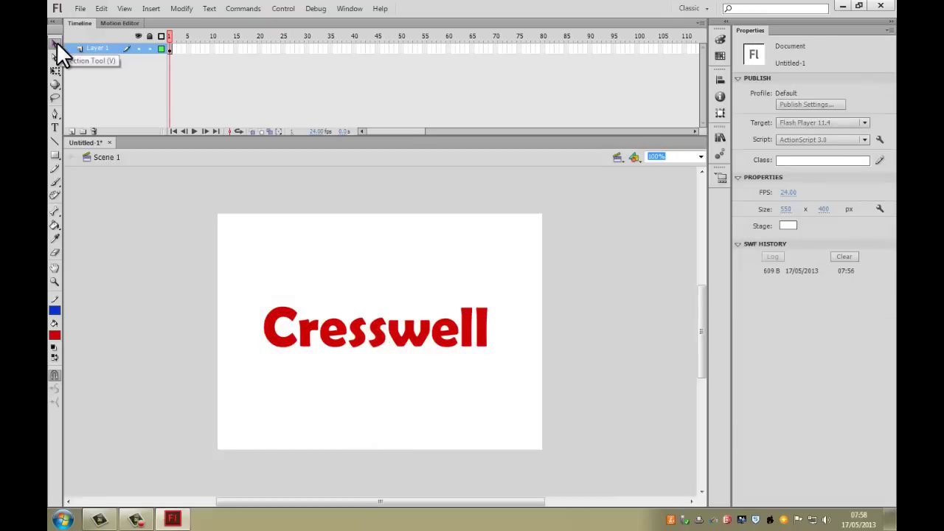
left_click(362, 334)
left_click(253, 426)
left_click(283, 333)
left_click(297, 394)
left_click(469, 336)
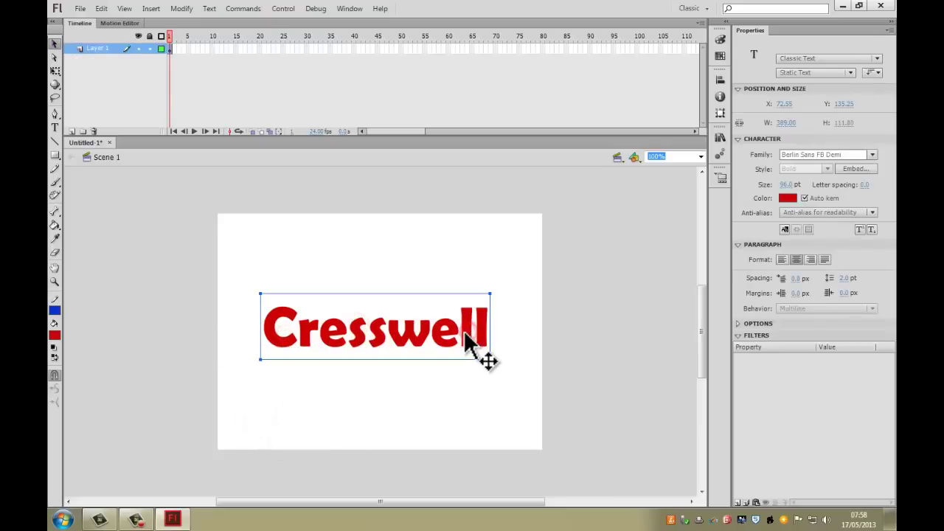
left_click(384, 436)
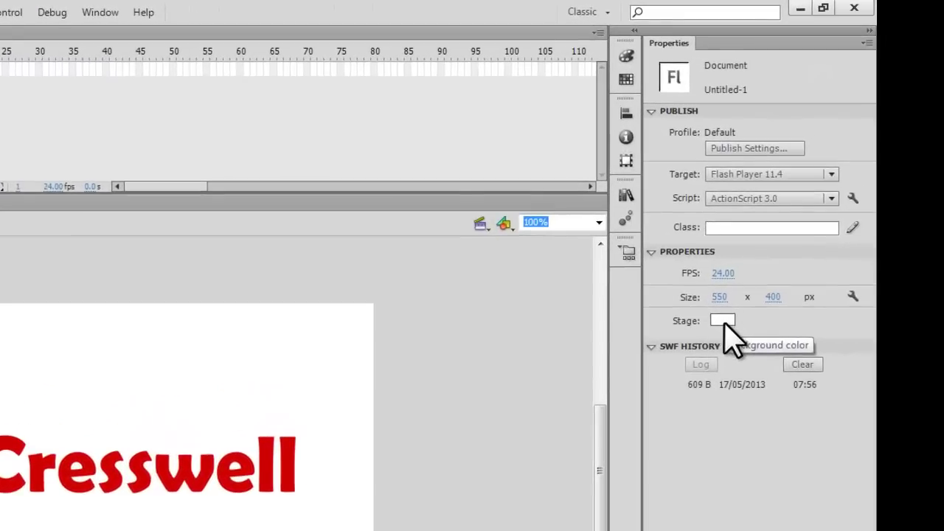
Set the stage background colour to black
left_click(723, 323)
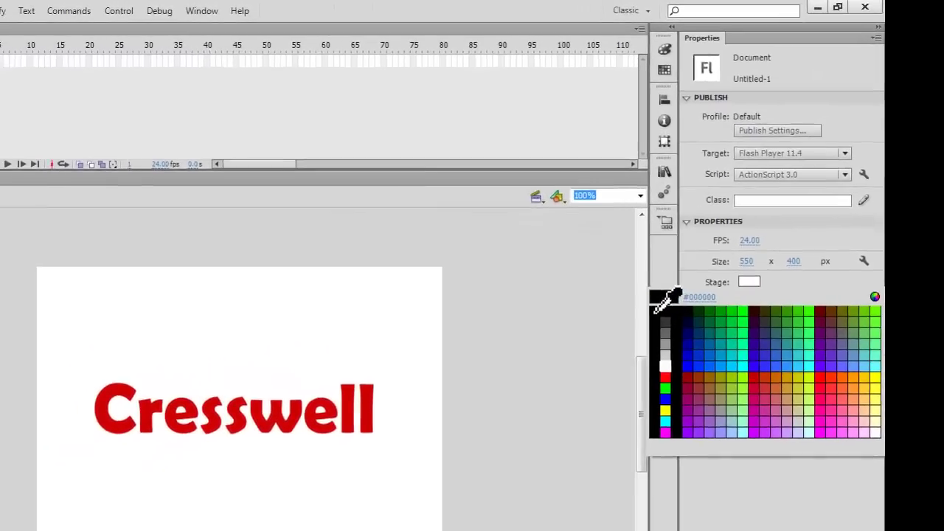
left_click(621, 352)
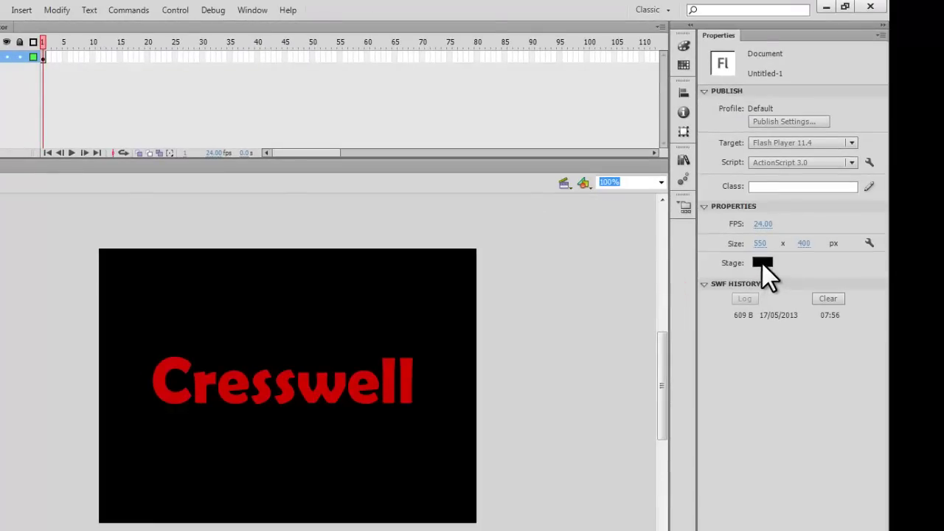
left_click_drag(761, 263, 764, 441)
Try the surname text at 25 pt and smaller, and bring its font size back to 96 pt
left_click(292, 385)
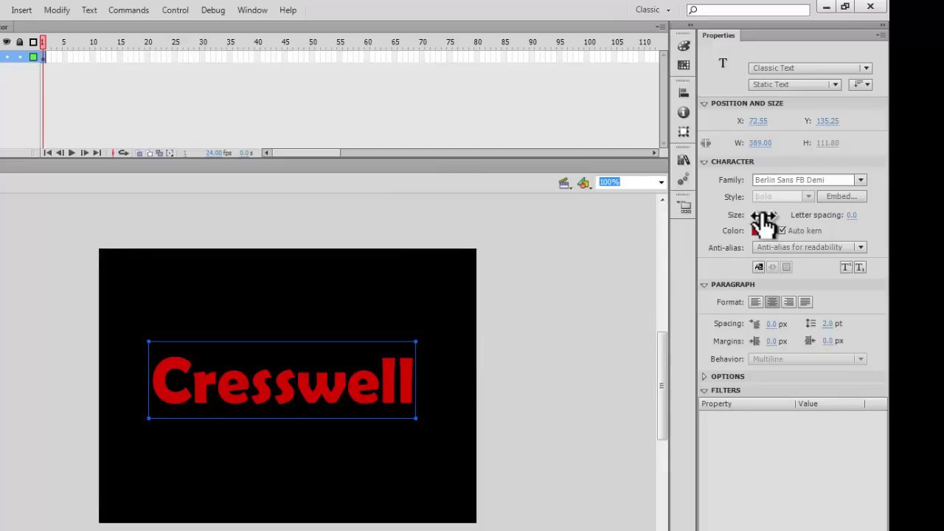
left_click(762, 217)
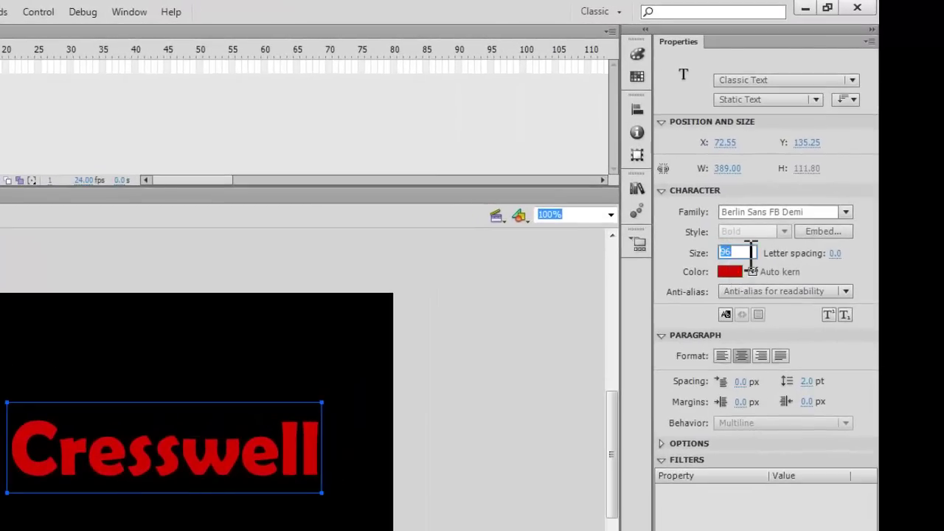
type("25")
key("Return")
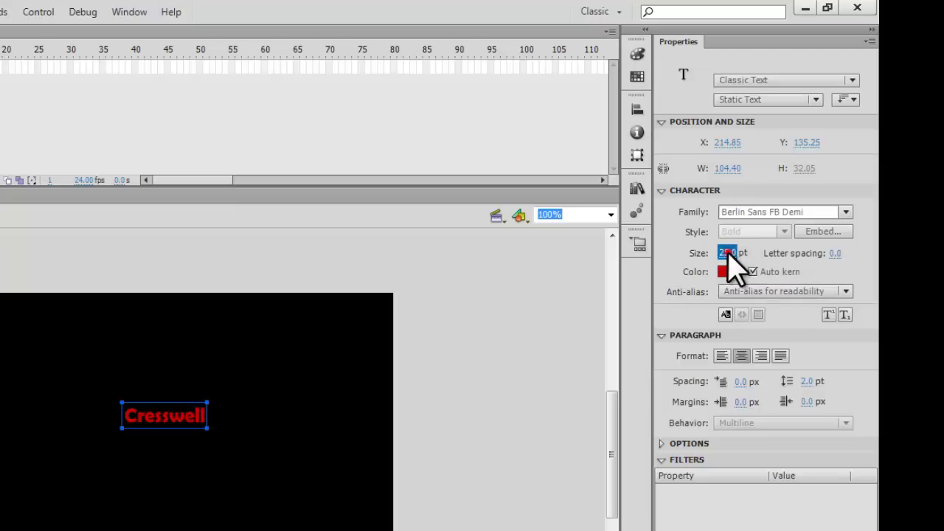
left_click_drag(726, 253, 715, 254)
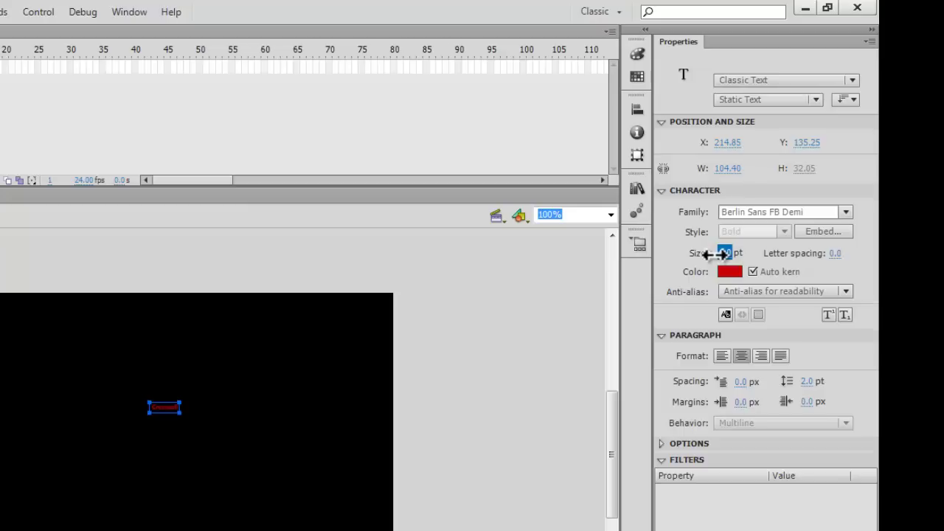
left_click_drag(719, 253, 805, 258)
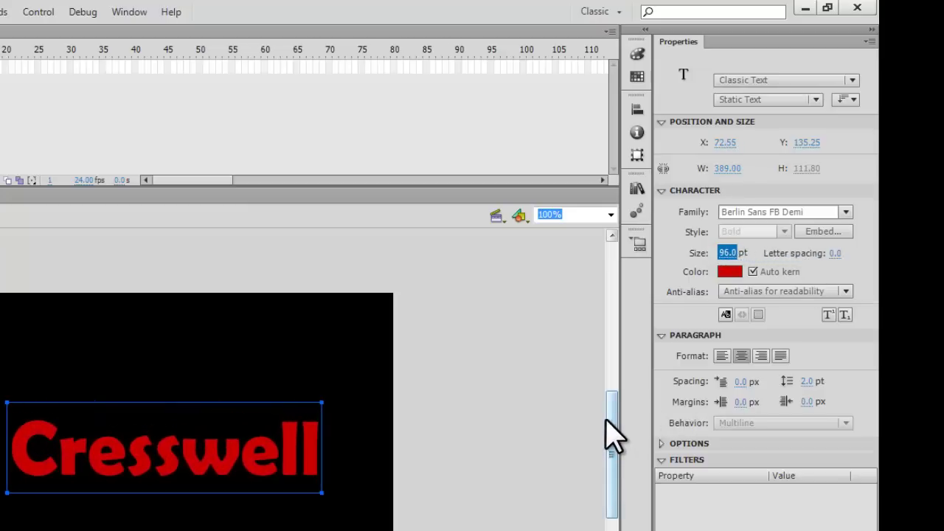
Change the surname text's colour to white (#FFFFFF)
left_click(730, 272)
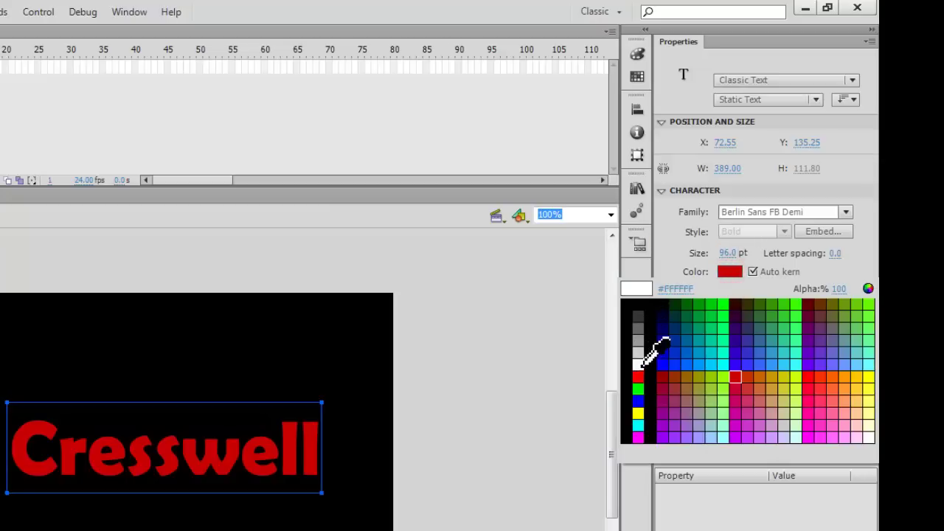
left_click(639, 364)
left_click(728, 271)
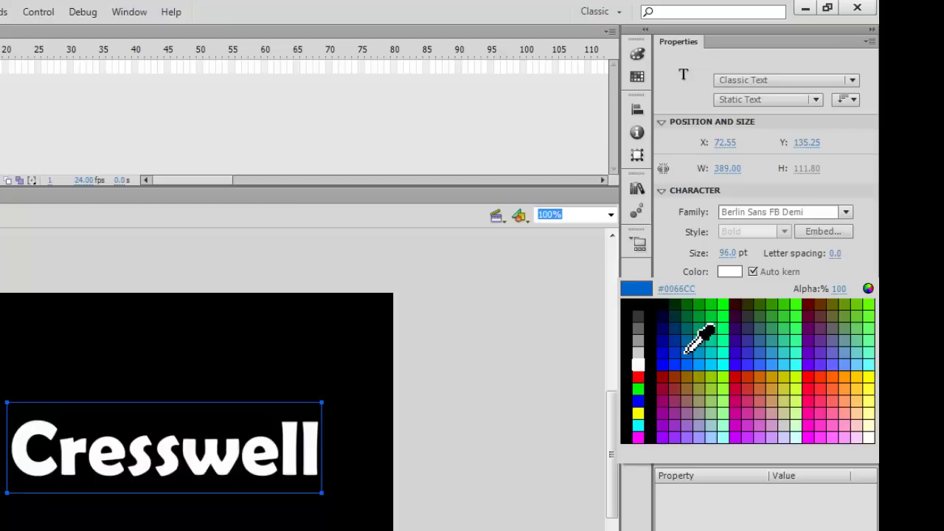
left_click(635, 364)
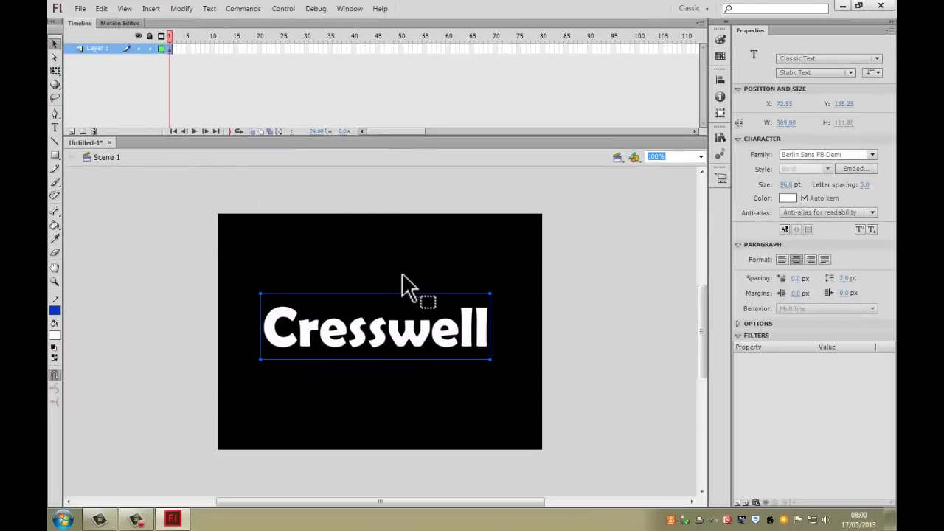
Apply a Glow filter to the surname text and set the glow colour to blue
left_click_drag(381, 336, 386, 336)
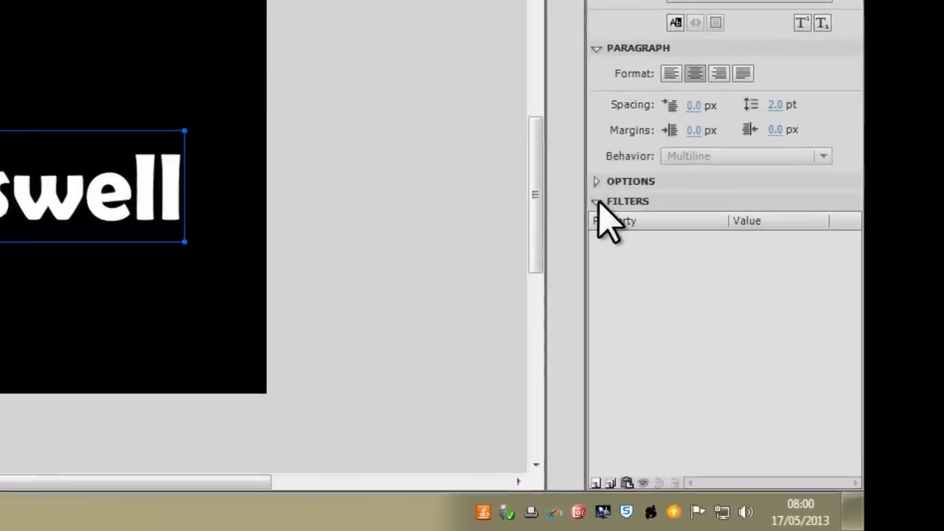
left_click(738, 335)
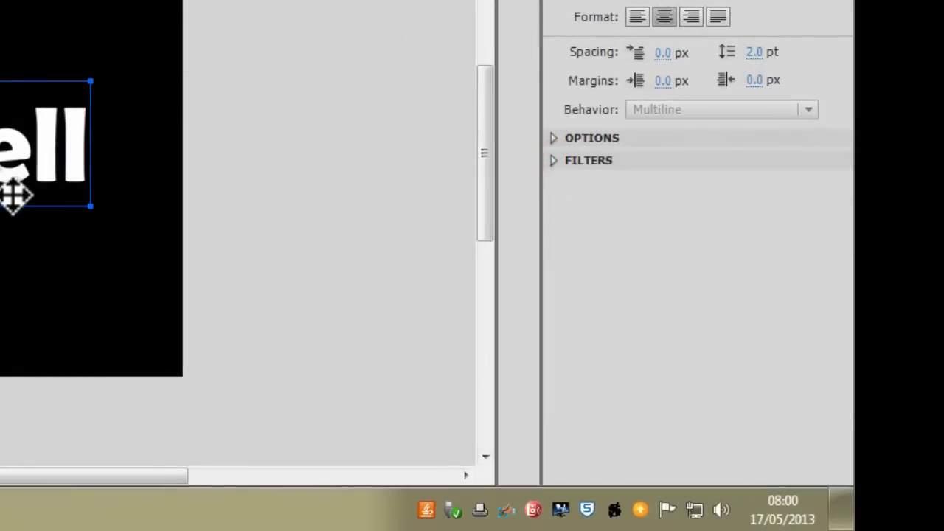
left_click(553, 161)
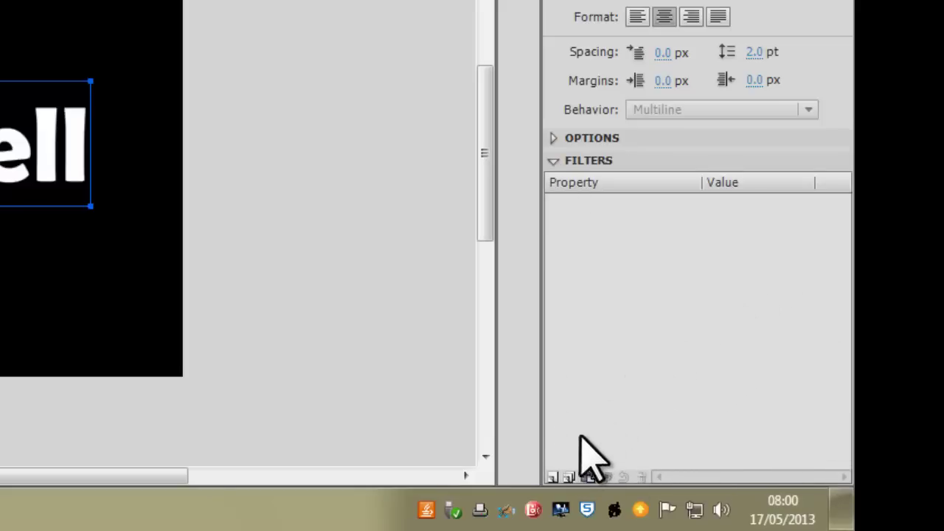
left_click(553, 477)
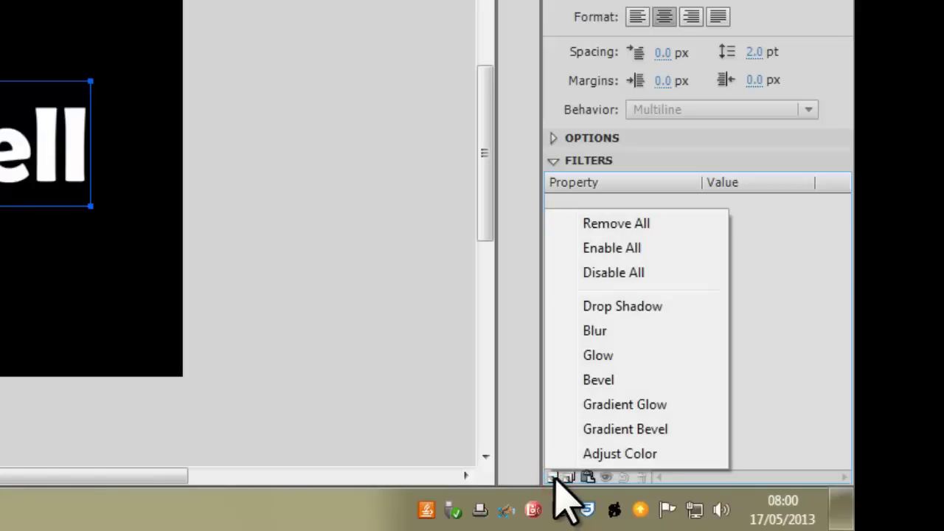
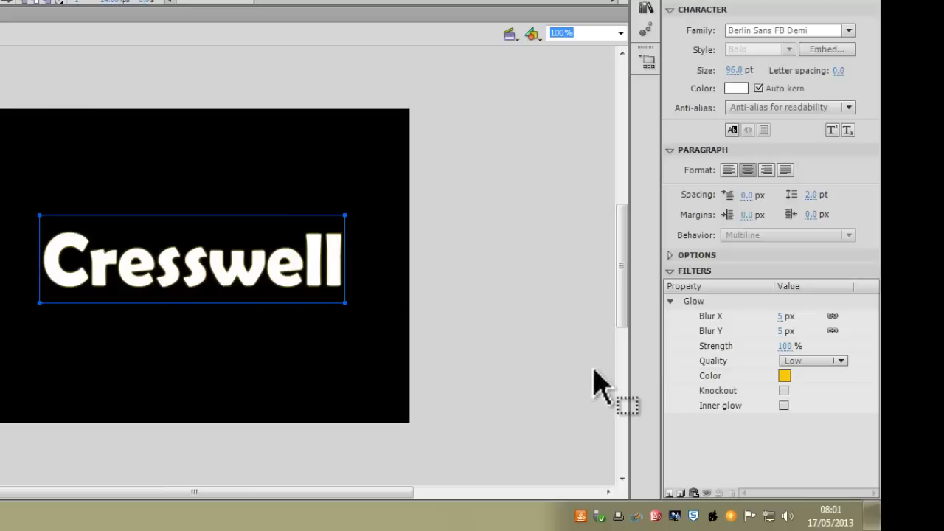
left_click(784, 378)
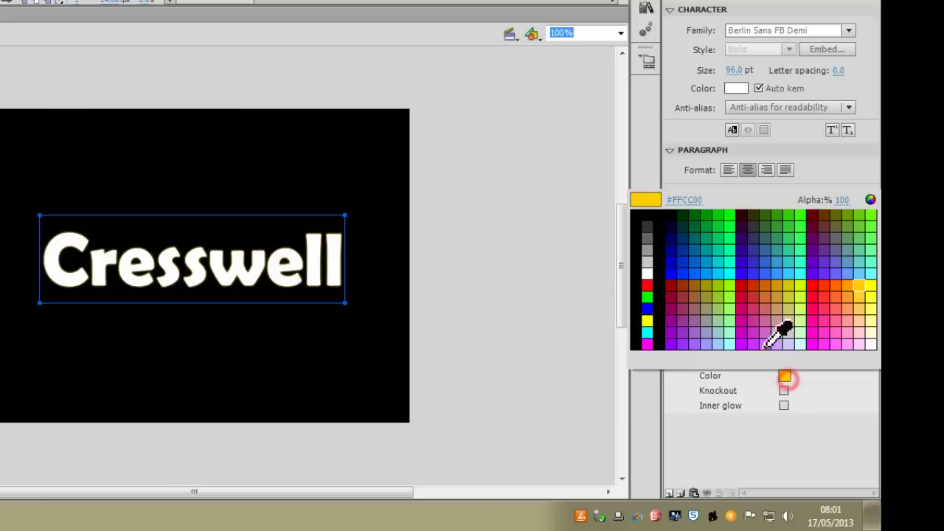
left_click(695, 259)
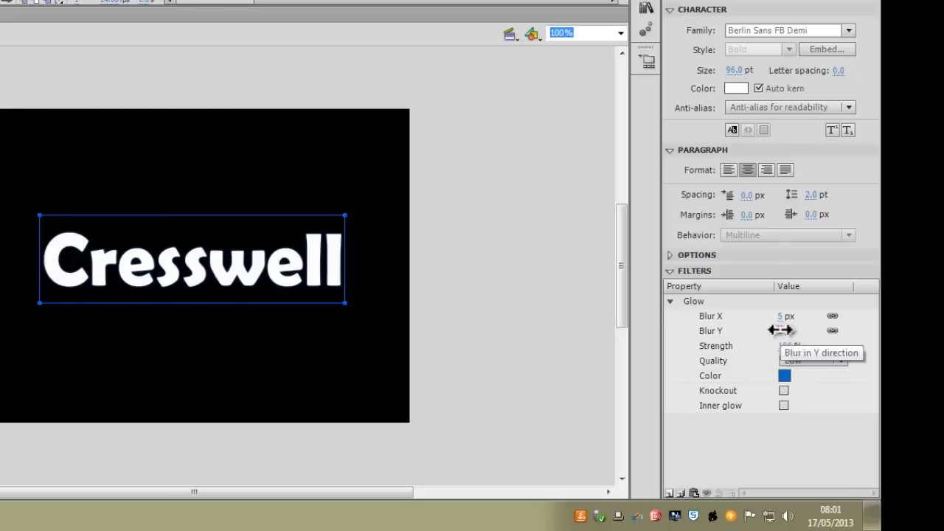
Set the glow's linked horizontal and vertical blur to 151 px and its strength to 329%
left_click_drag(780, 331, 817, 336)
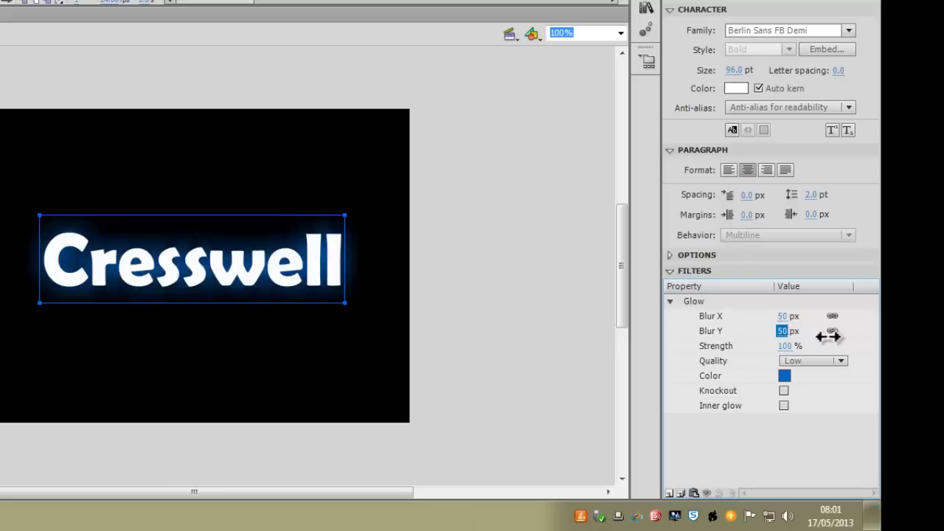
type("96")
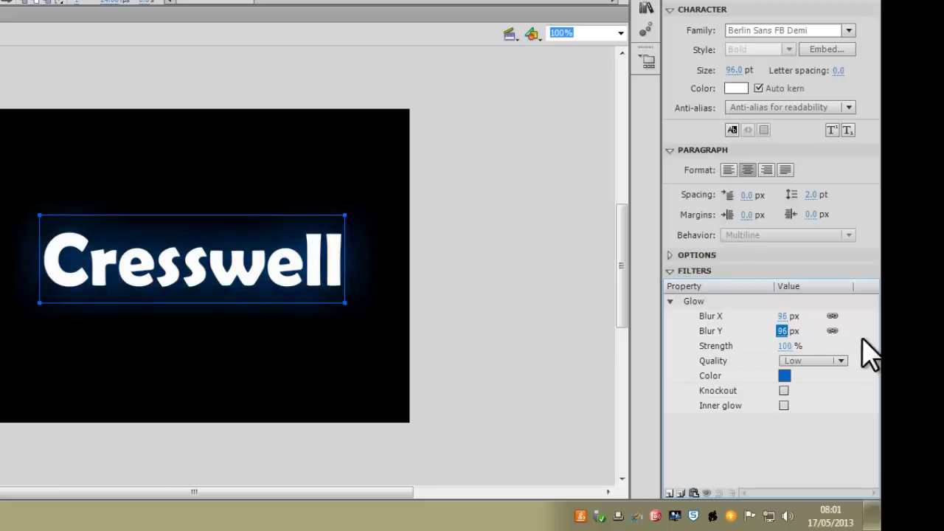
left_click(784, 316)
left_click_drag(785, 316, 826, 316)
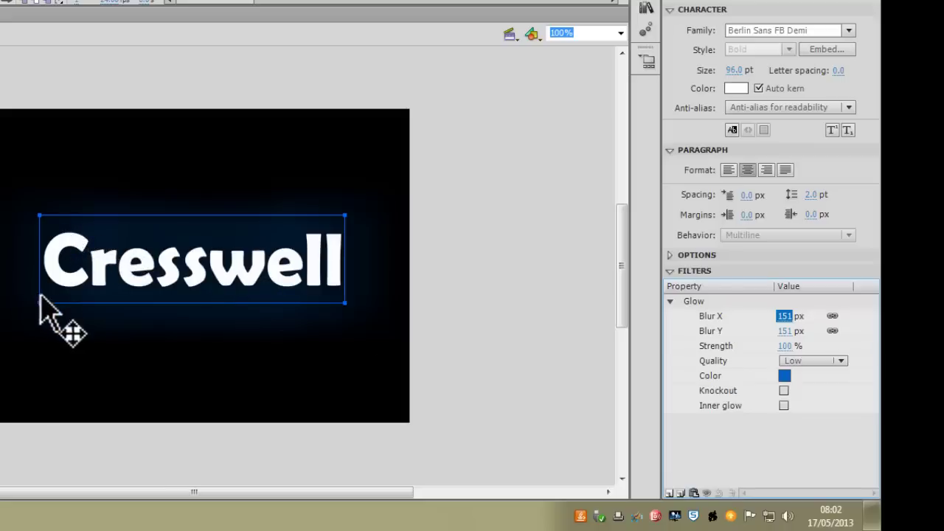
left_click(783, 345)
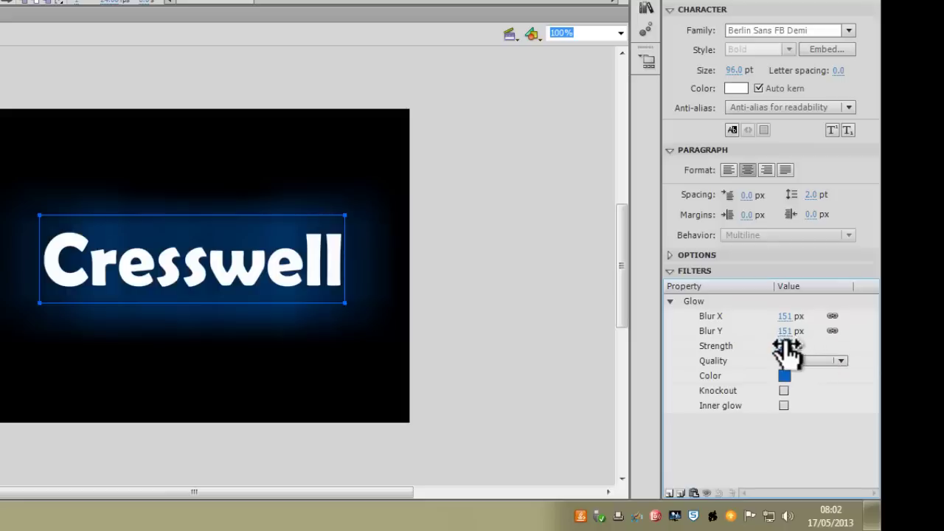
left_click_drag(786, 345, 873, 344)
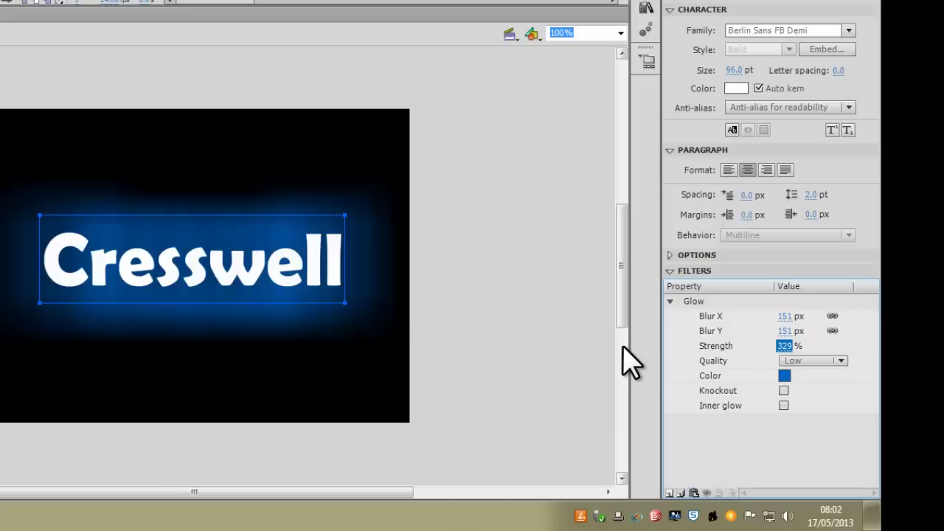
Compare Medium and High glow quality, keep Medium, and set the glow's linked X and Y blur to 97 px
left_click(841, 361)
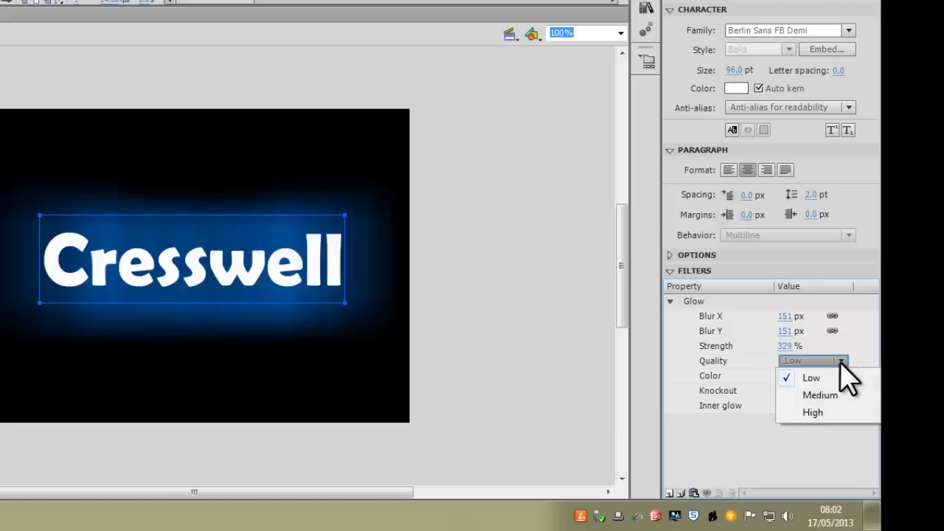
left_click(819, 396)
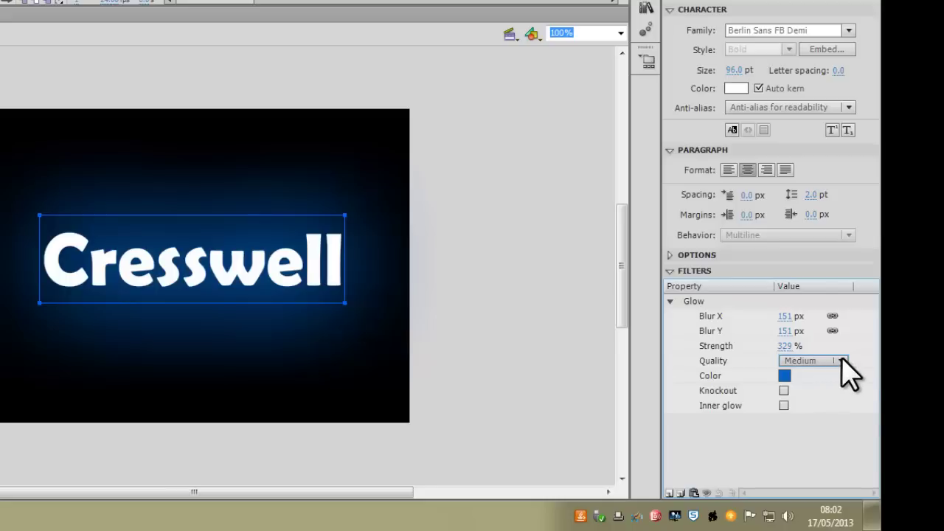
left_click(842, 362)
left_click(819, 412)
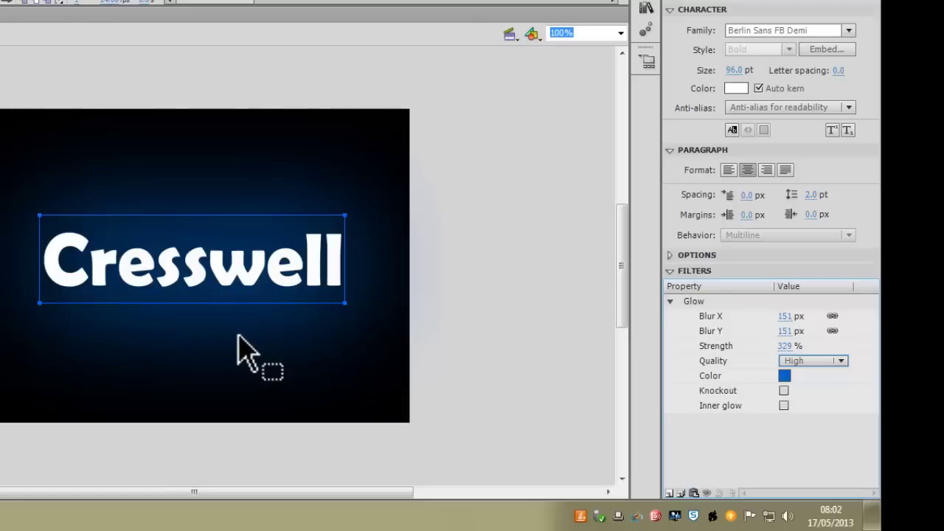
left_click(839, 361)
left_click(820, 397)
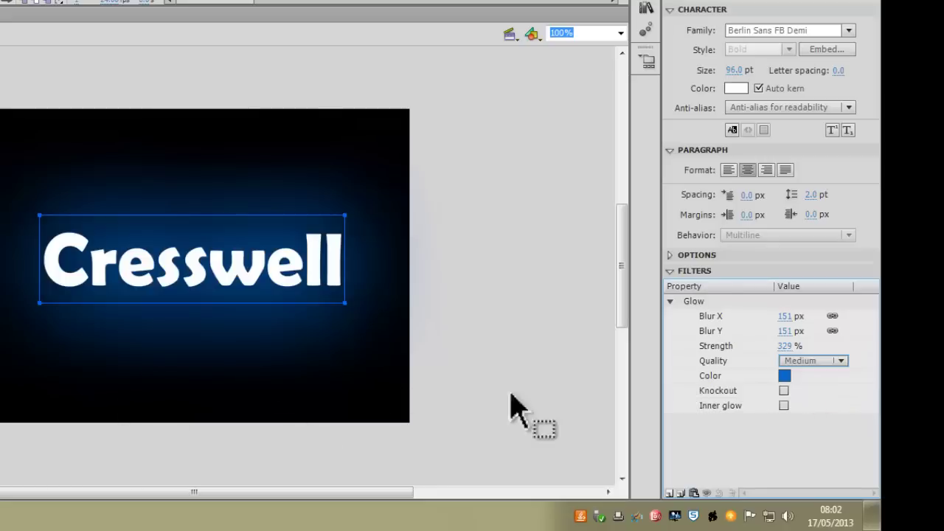
left_click(778, 332)
left_click_drag(777, 333, 762, 334)
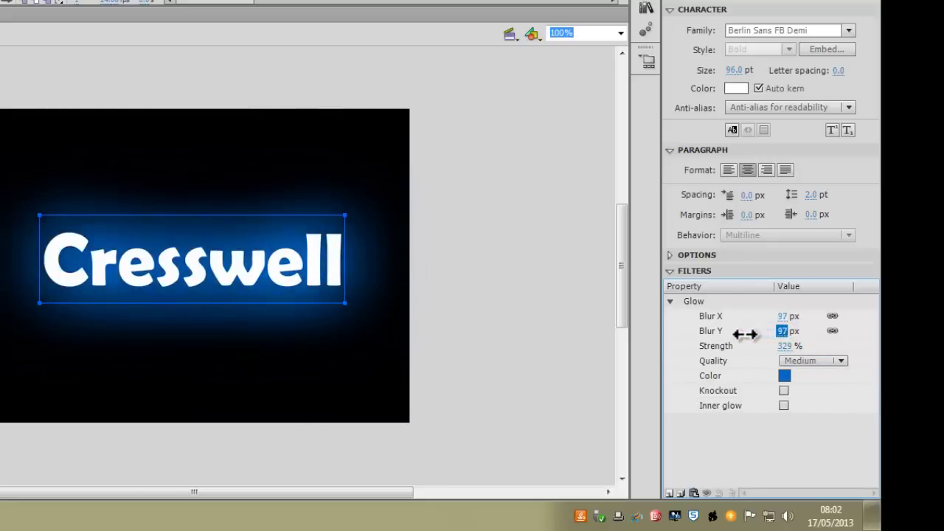
Set the glow's linked X and Y blur to 90 px and strength to 355%, turn on Knockout, and deselect the text
mouse_move(752, 332)
left_mouse_down()
mouse_move(769, 333)
mouse_move(775, 350)
mouse_move(756, 349)
mouse_move(787, 343)
mouse_move(765, 331)
mouse_move(749, 339)
left_mouse_up()
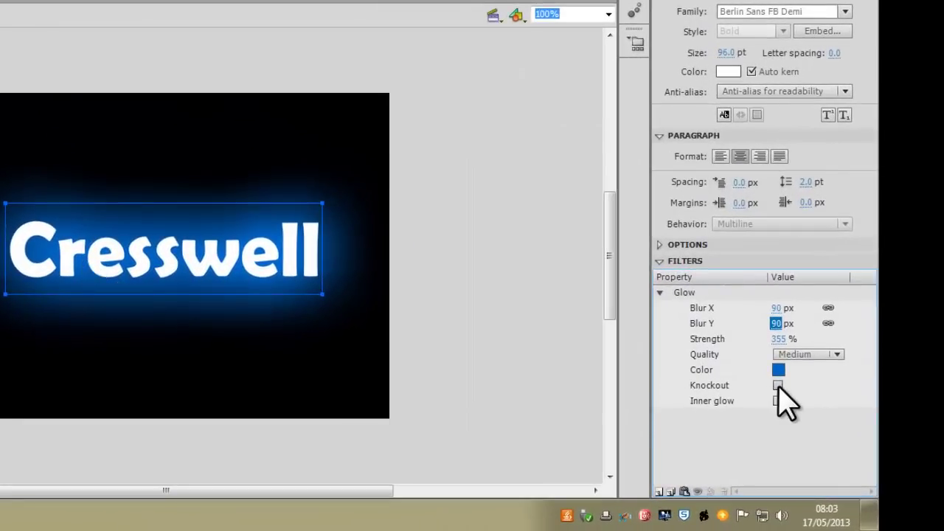
left_click(778, 386)
left_click(433, 244)
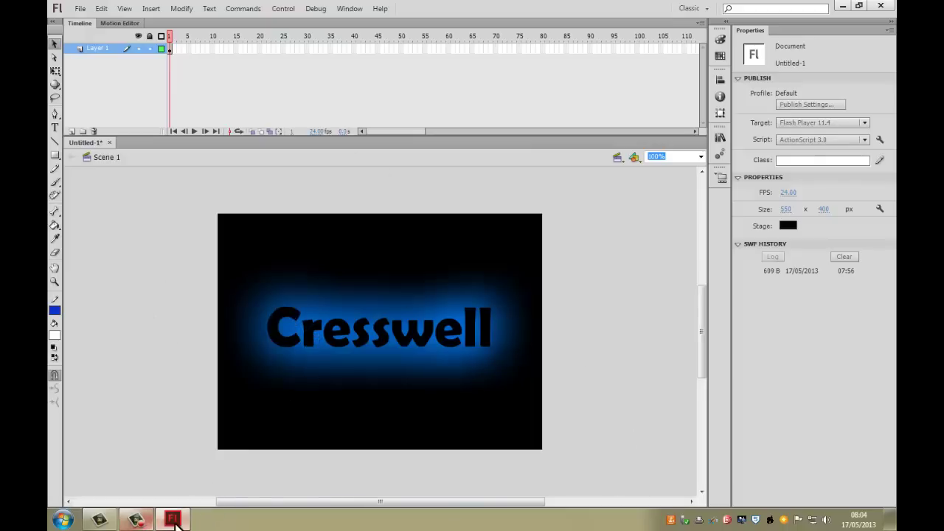
mouse_move(176, 521)
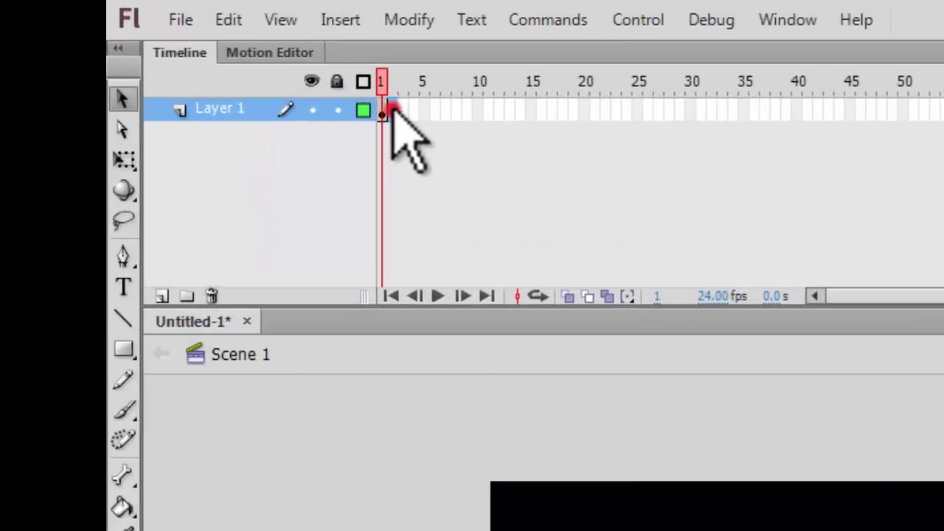
mouse_move(393, 106)
left_mouse_down()
mouse_move(366, 103)
mouse_move(405, 110)
mouse_move(396, 123)
left_mouse_up()
left_click(402, 110)
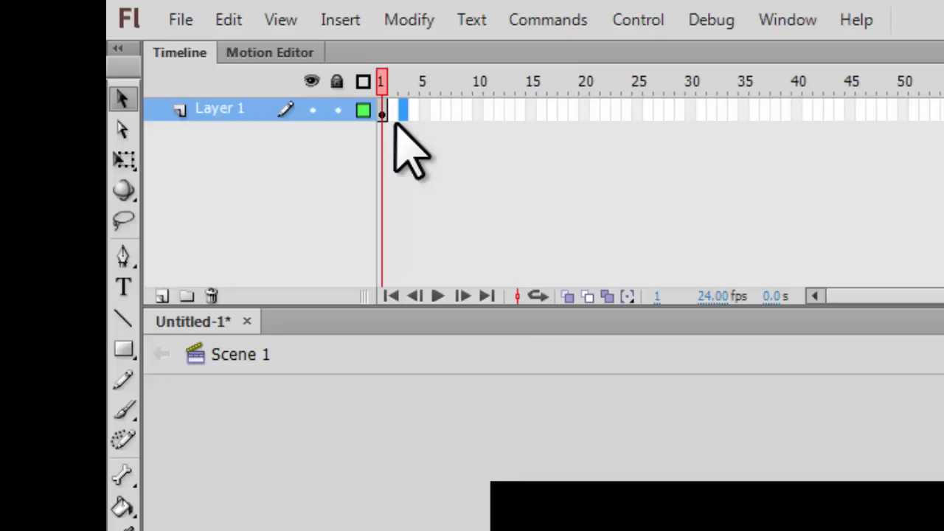
left_click_drag(398, 116, 384, 107)
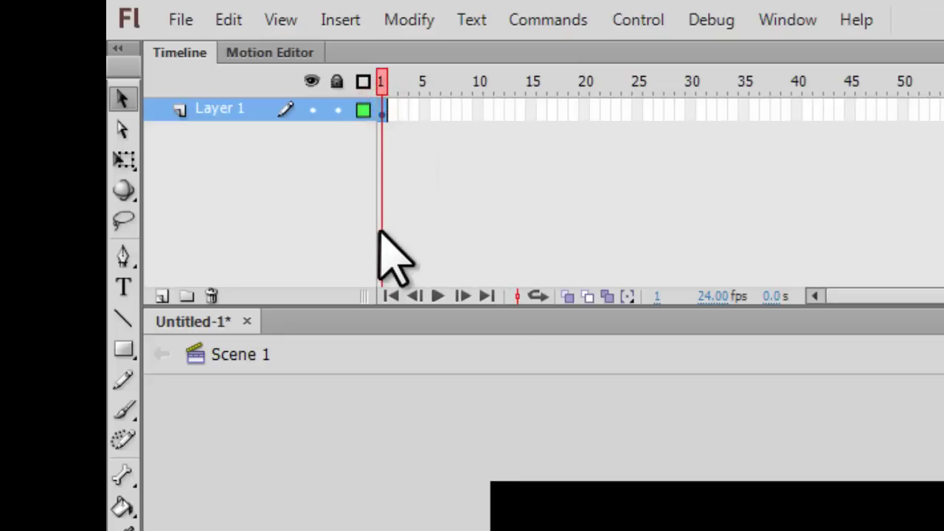
Rename Layer 1 as "Name"
double_click(212, 110)
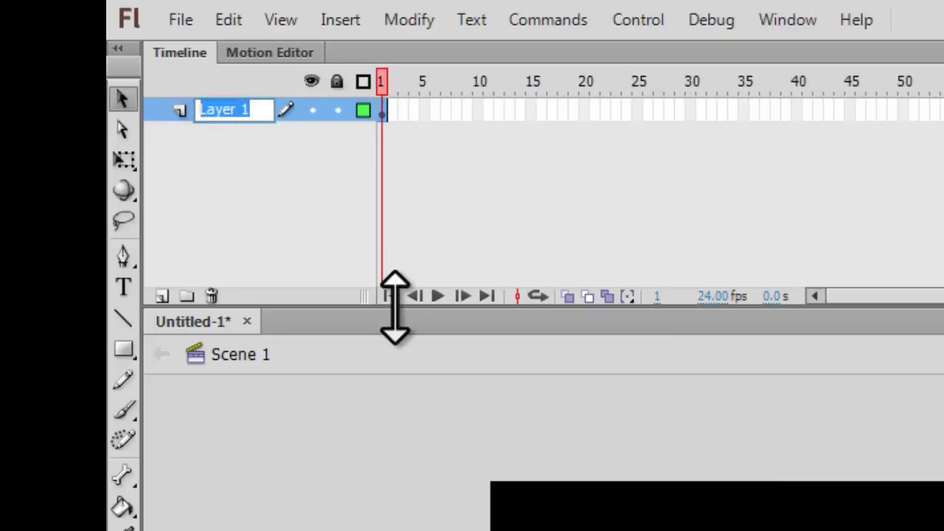
left_click(273, 177)
left_click(222, 108)
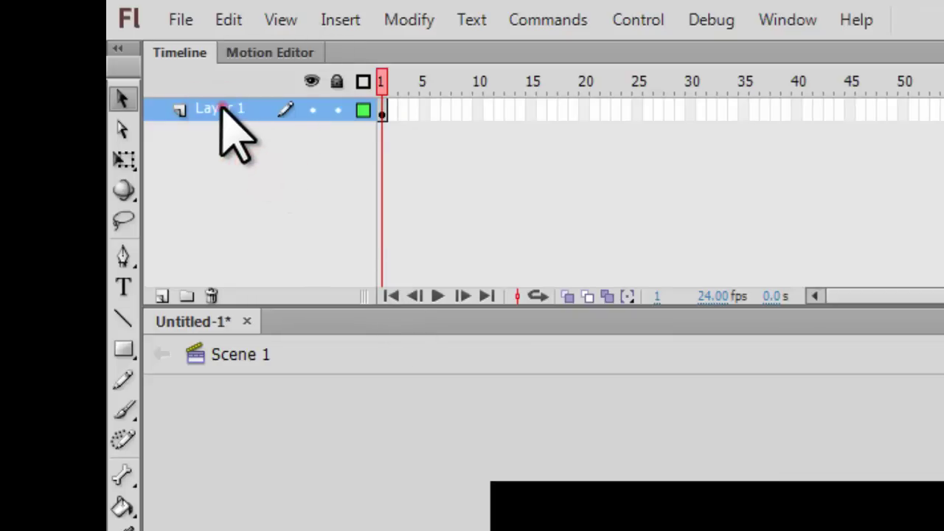
double_click(222, 109)
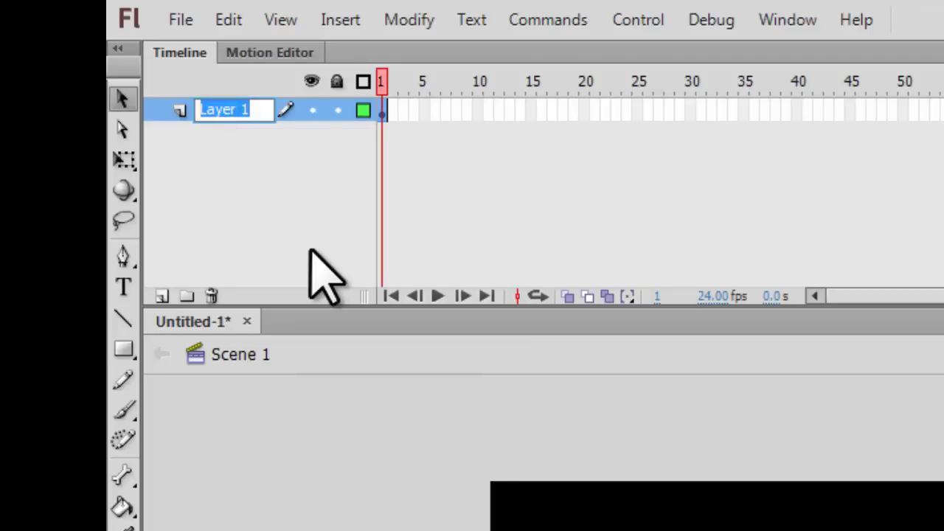
type("Name")
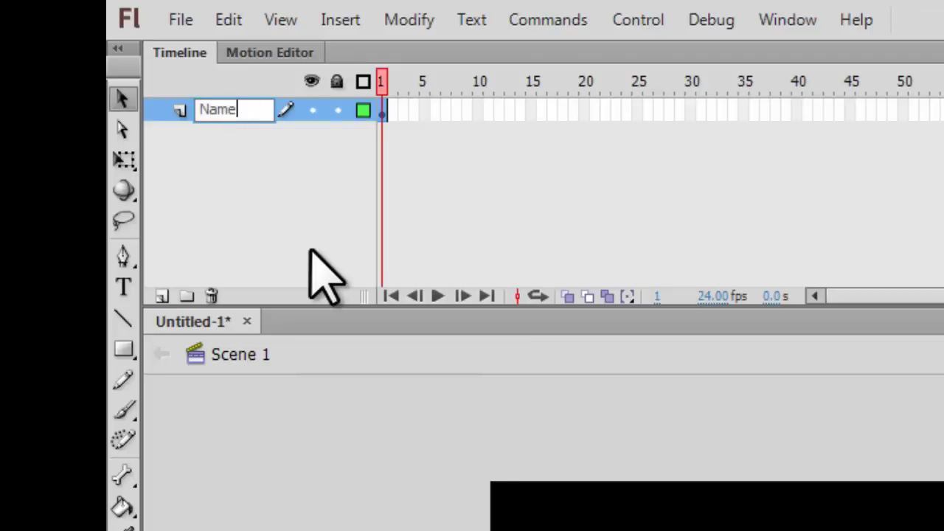
key("Return")
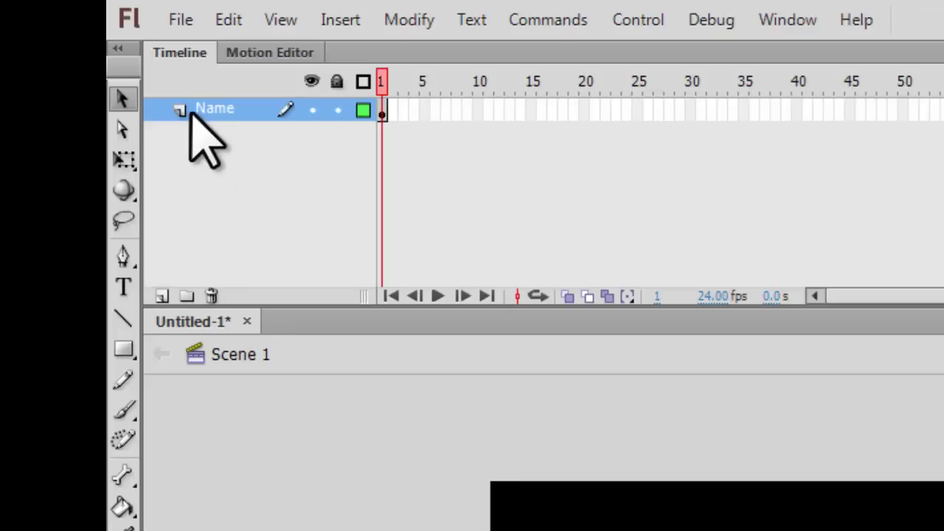
Add a new layer above the Name layer and name it "Mask"
left_click(163, 296)
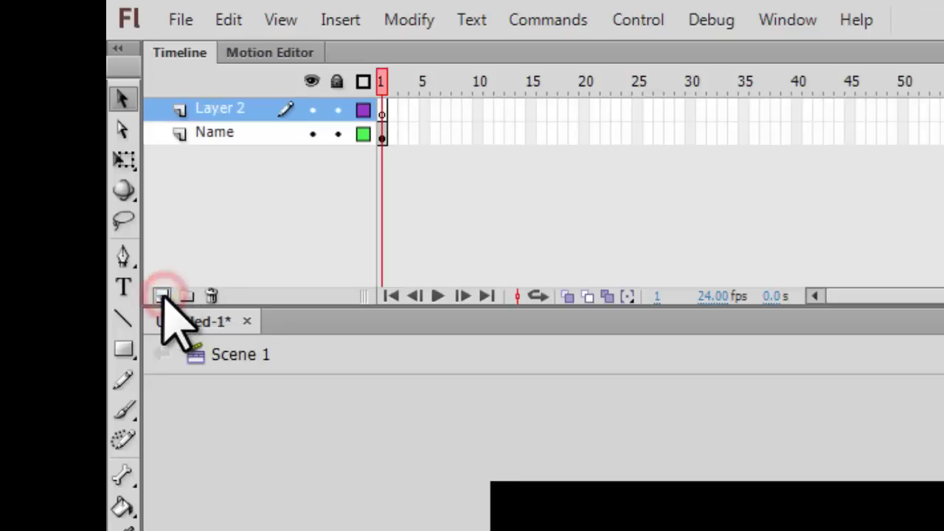
double_click(224, 109)
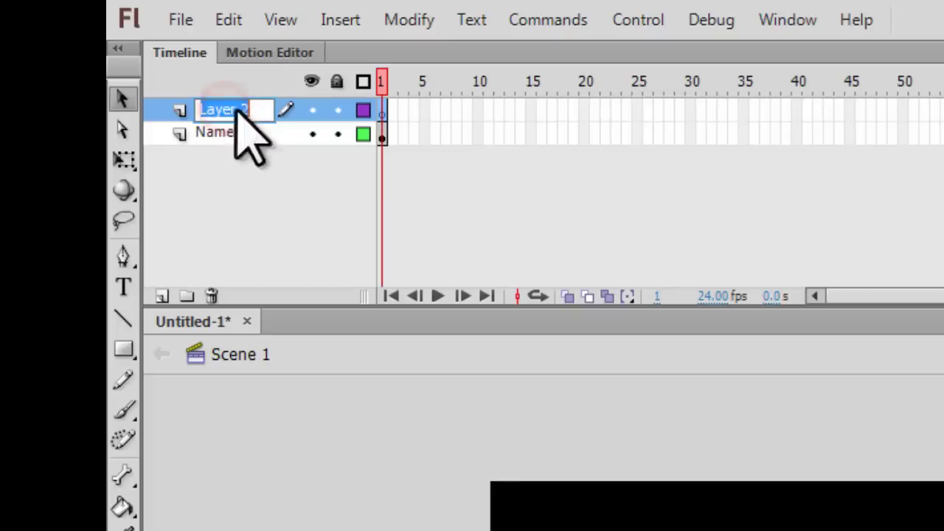
type("Mask")
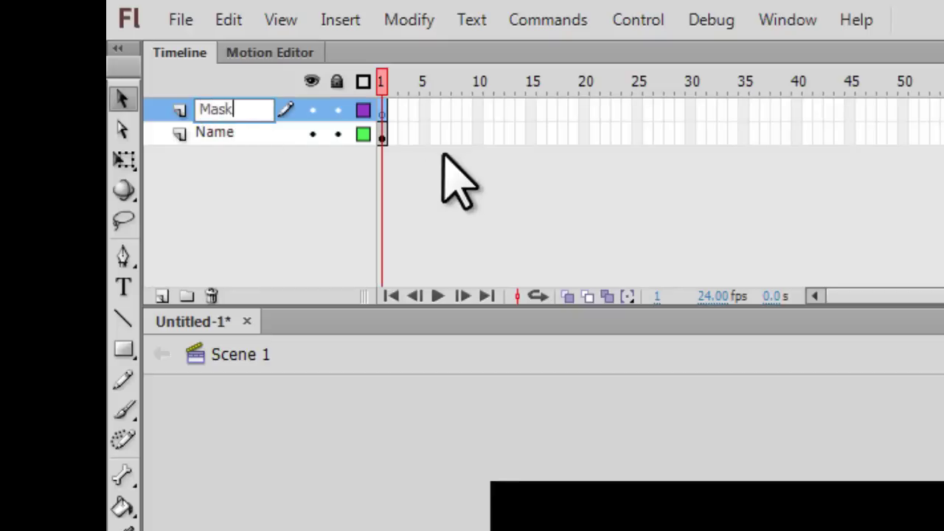
key("Return")
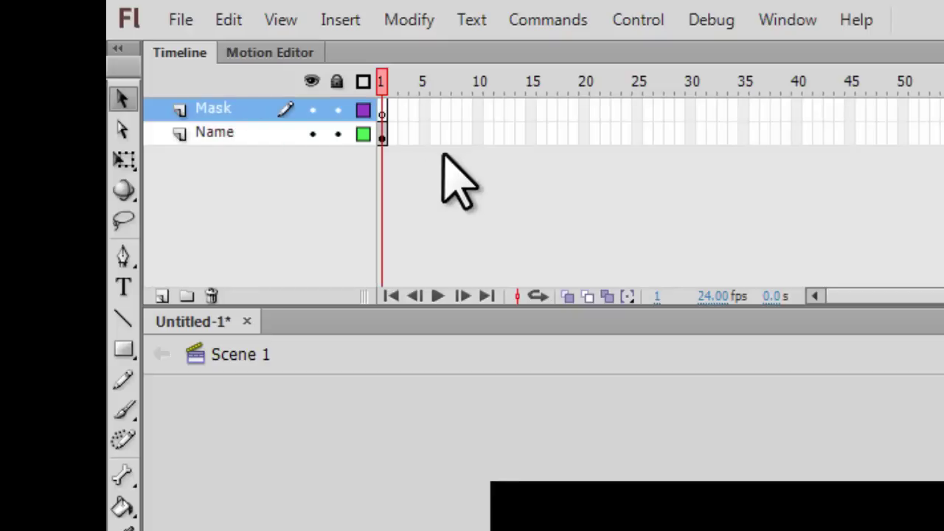
Compare what the first frames of the Name and Mask layers contain
left_click(382, 137)
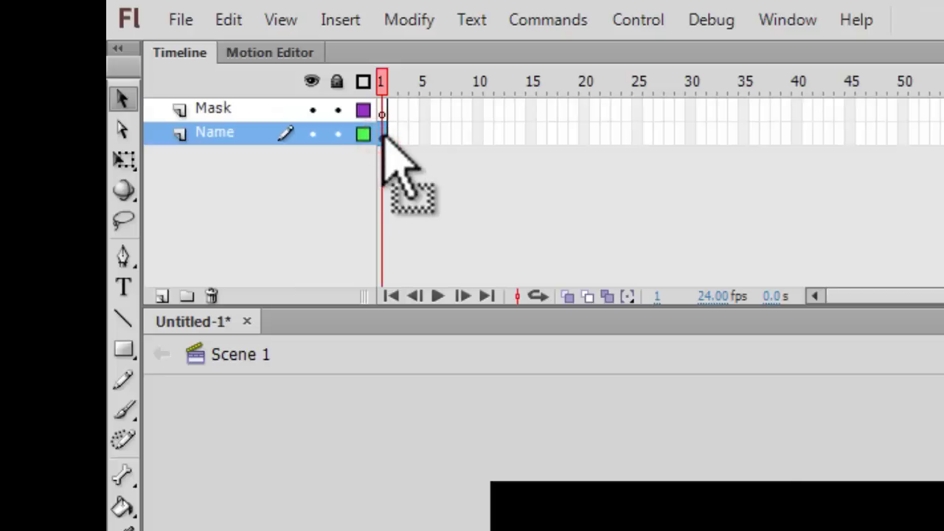
left_click_drag(389, 161, 382, 137)
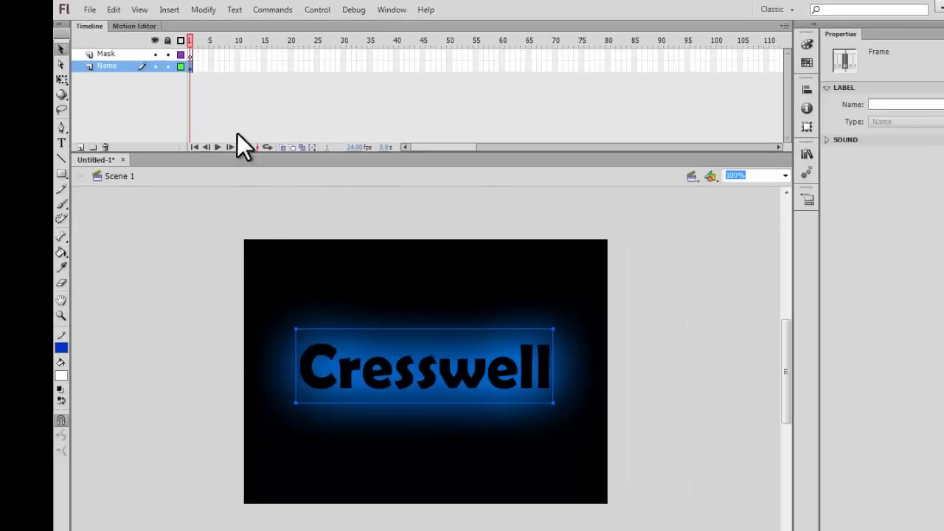
left_click(190, 53)
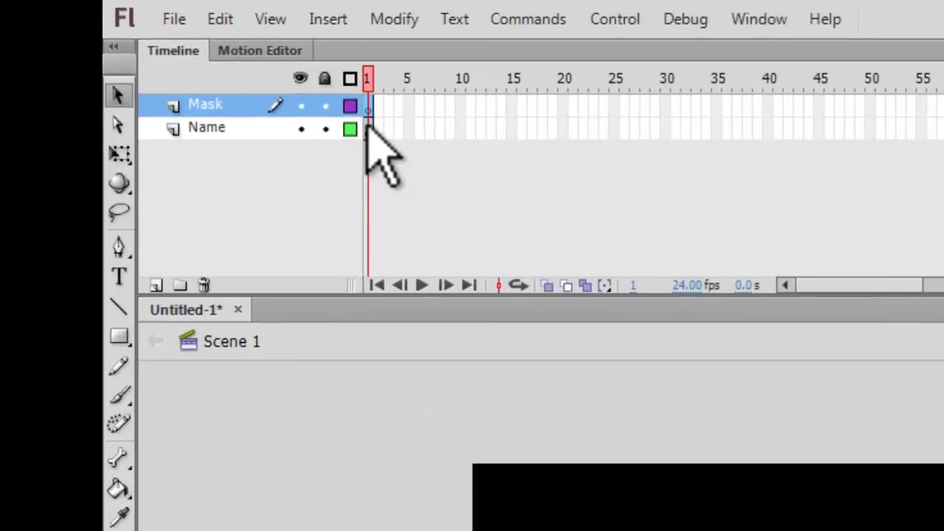
left_click(370, 129)
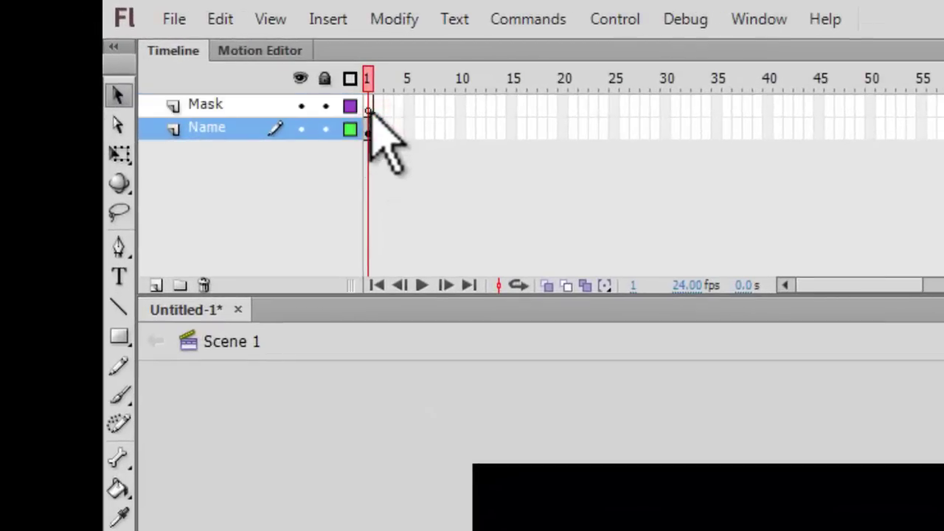
Draw a white circle with a blue outline, about 190 px wide, beside the stage's left edge on frame 1 of the Mask layer
left_click(369, 107)
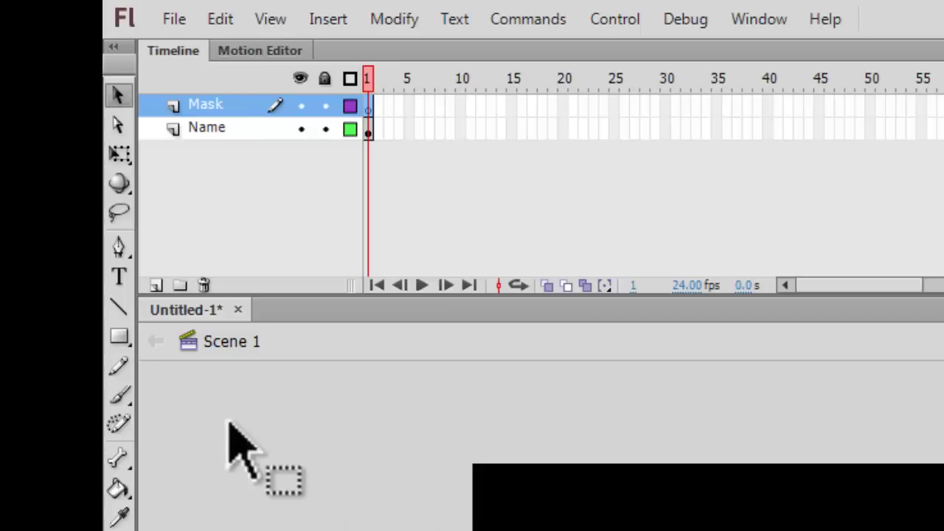
left_click(123, 339)
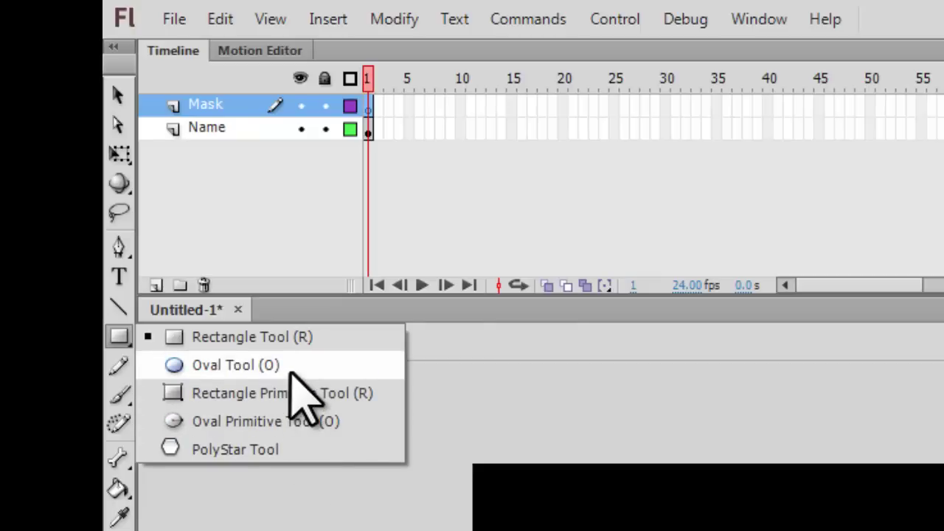
left_click(290, 372)
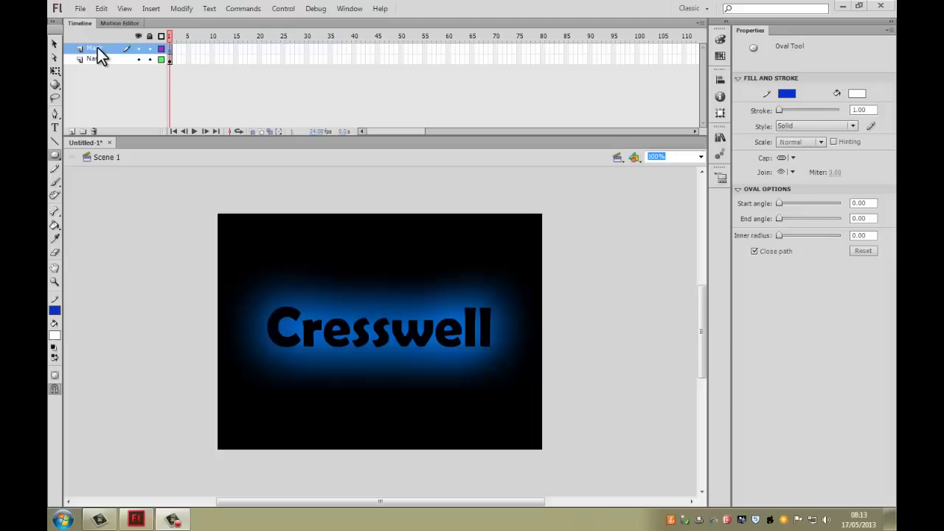
left_click_drag(103, 53, 175, 59)
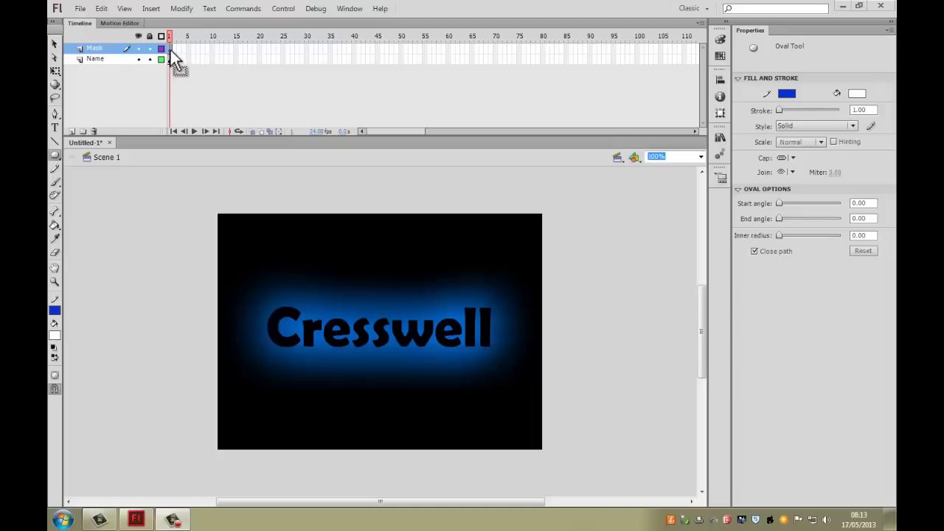
left_click(171, 53)
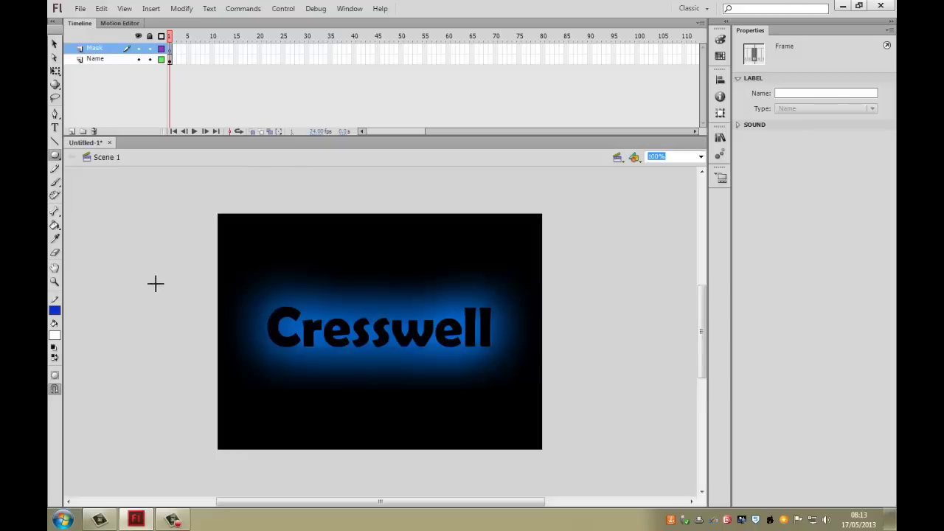
key("Return")
left_click_drag(96, 269, 208, 381)
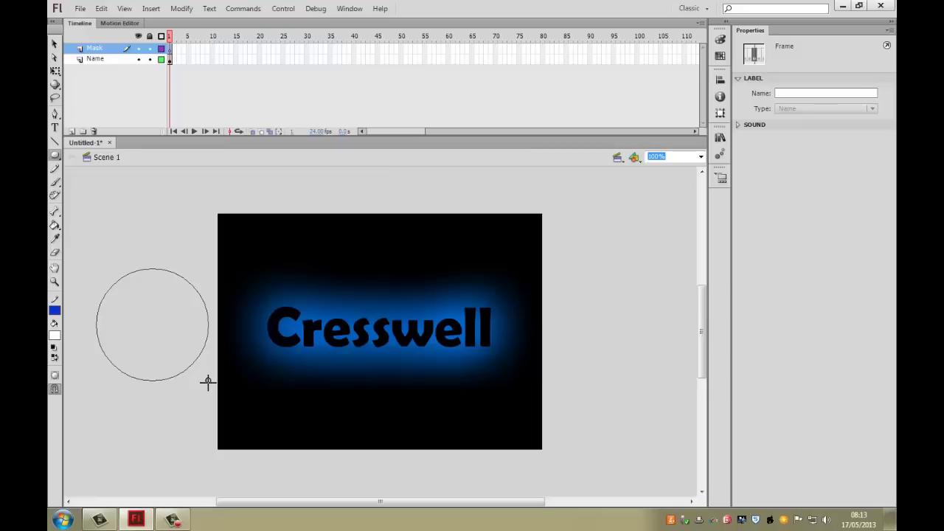
left_click_drag(208, 382, 207, 381)
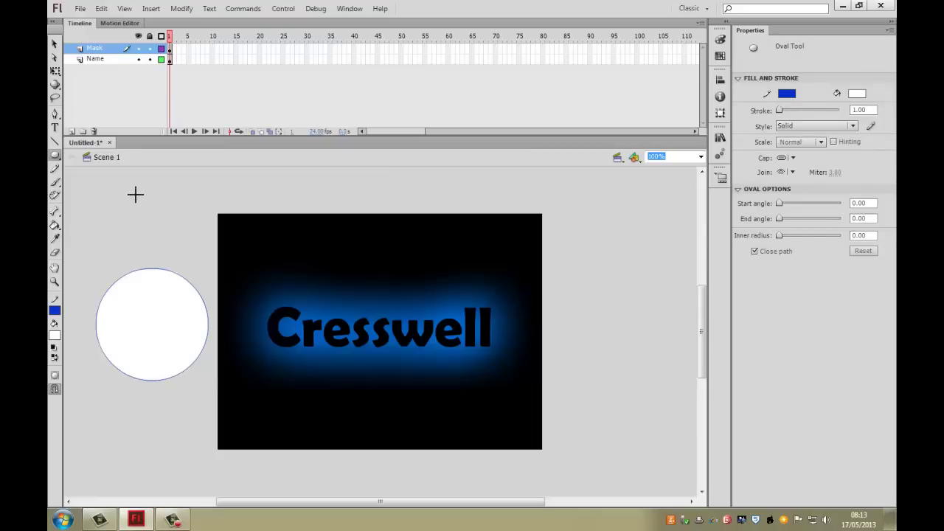
left_click(55, 45)
left_click(158, 332)
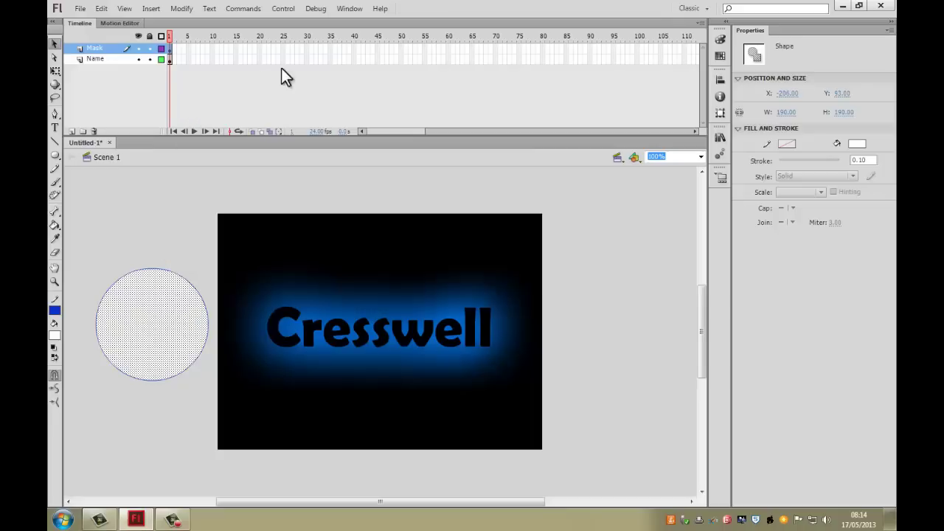
left_click(157, 238)
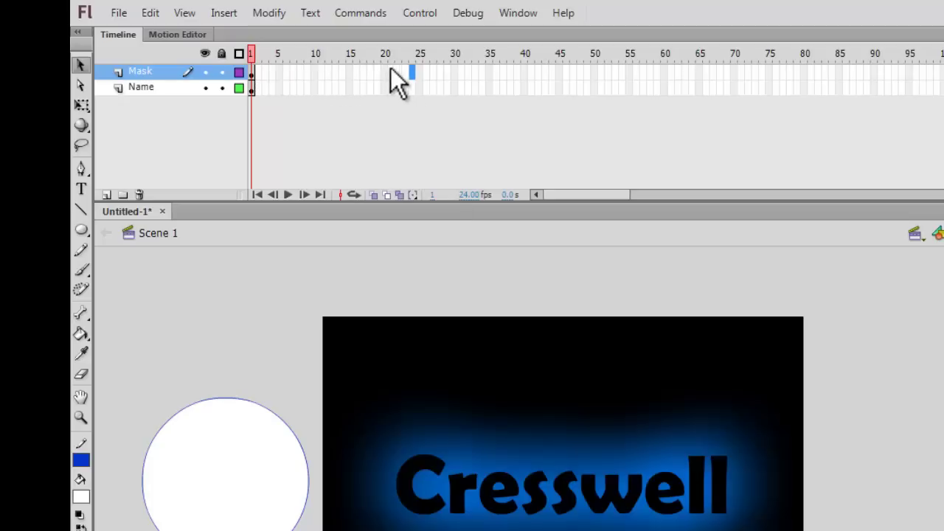
Insert a keyframe at frame 24 of the Mask layer
left_click_drag(411, 71, 411, 69)
left_click(265, 70)
left_click(272, 71)
left_click(412, 72)
left_click(251, 73)
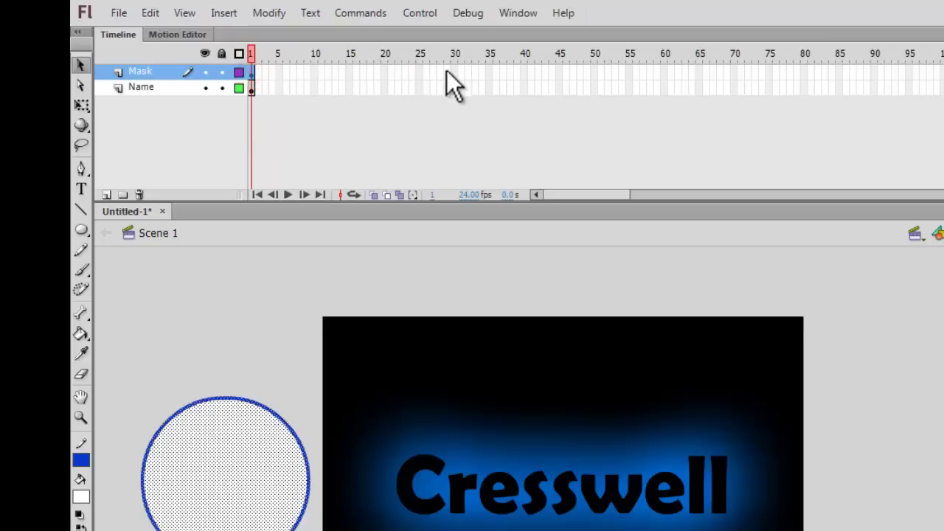
right_click(413, 71)
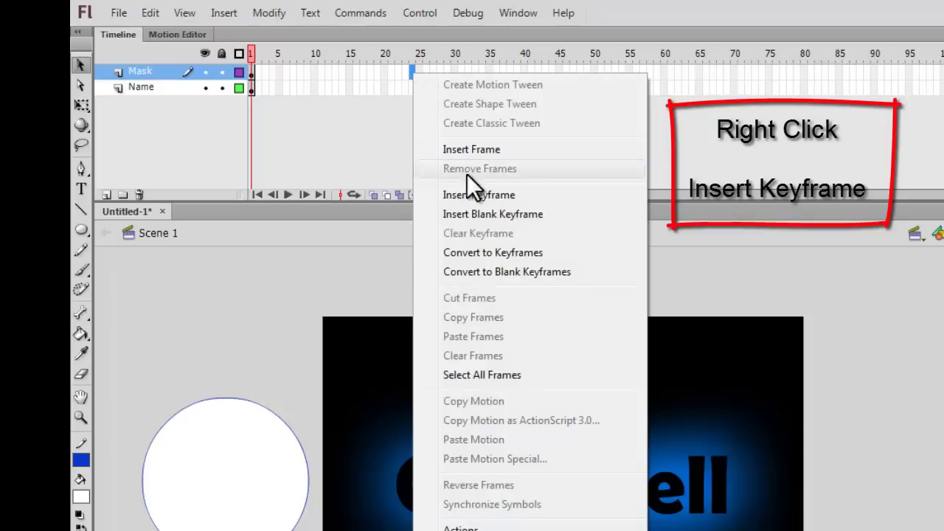
left_click(536, 196)
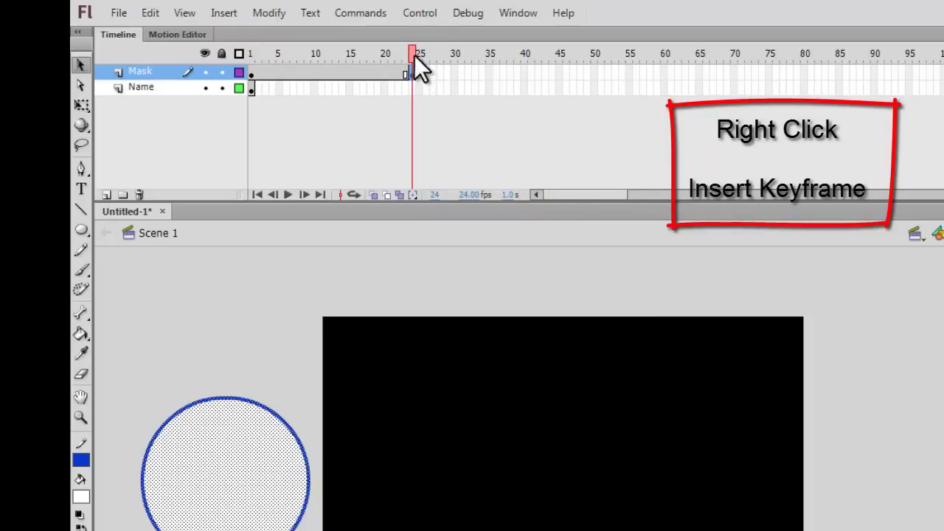
Preview the animation between frames 1 and 24, and return the playhead to frame 1
left_click_drag(409, 53, 243, 62)
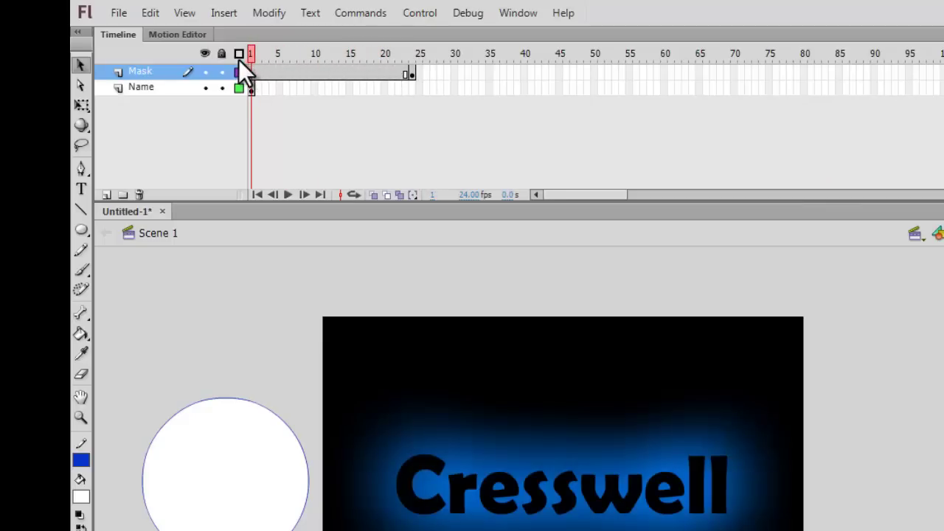
key("ctrl+Return")
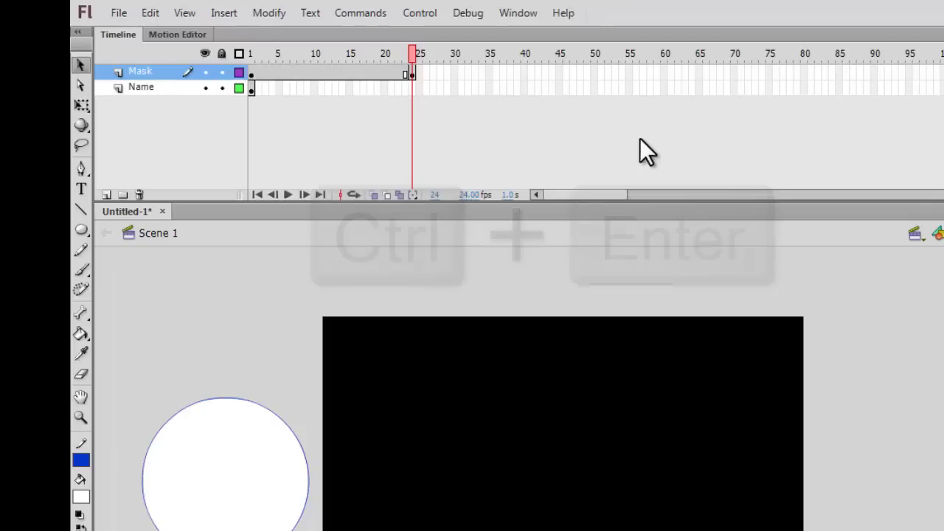
left_click_drag(410, 52, 237, 63)
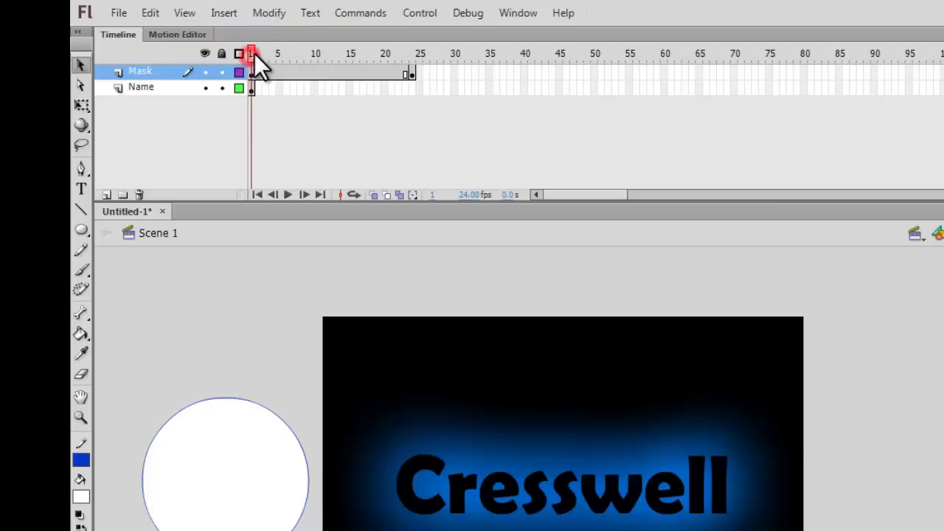
mouse_move(252, 64)
left_mouse_down()
mouse_move(284, 69)
mouse_move(251, 65)
mouse_move(257, 93)
mouse_move(251, 48)
mouse_move(273, 52)
mouse_move(250, 59)
left_mouse_up()
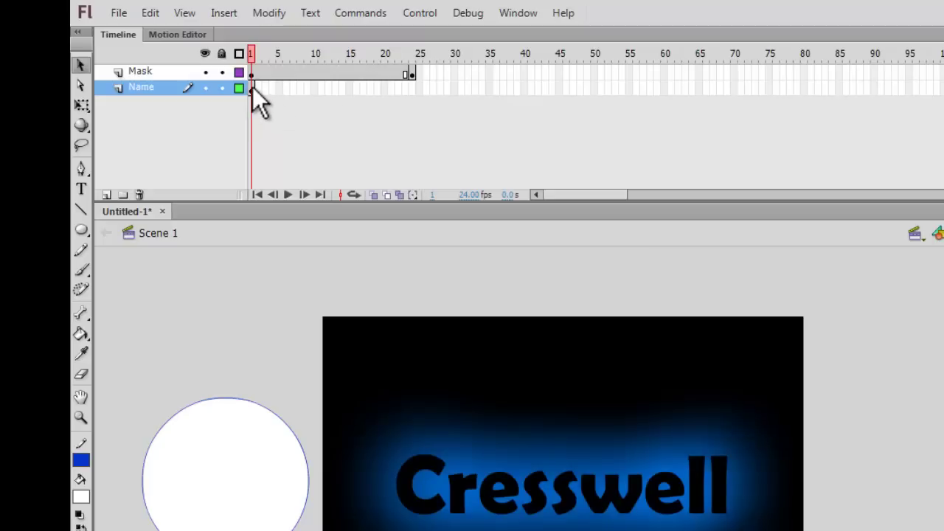
Insert a keyframe at frame 24 of the Name layer
left_click_drag(252, 86, 253, 87)
left_click_drag(358, 99, 412, 88)
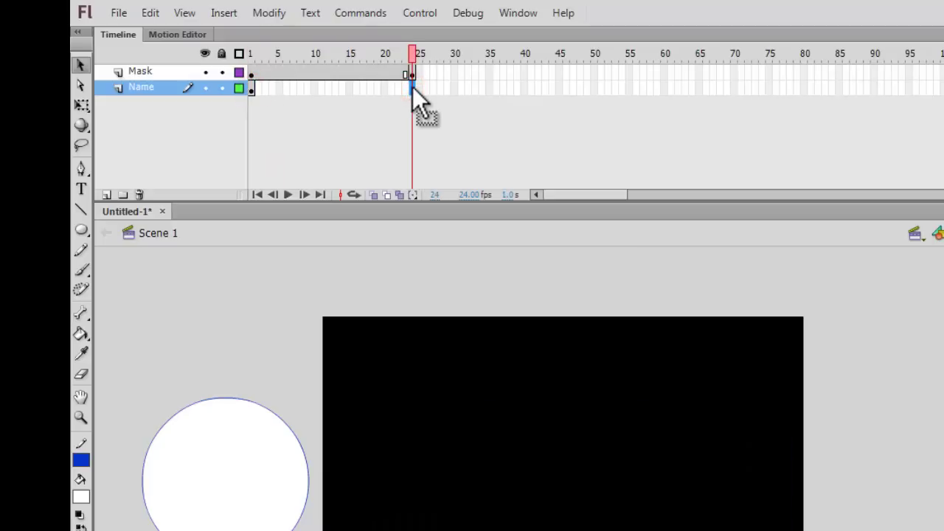
right_click(412, 86)
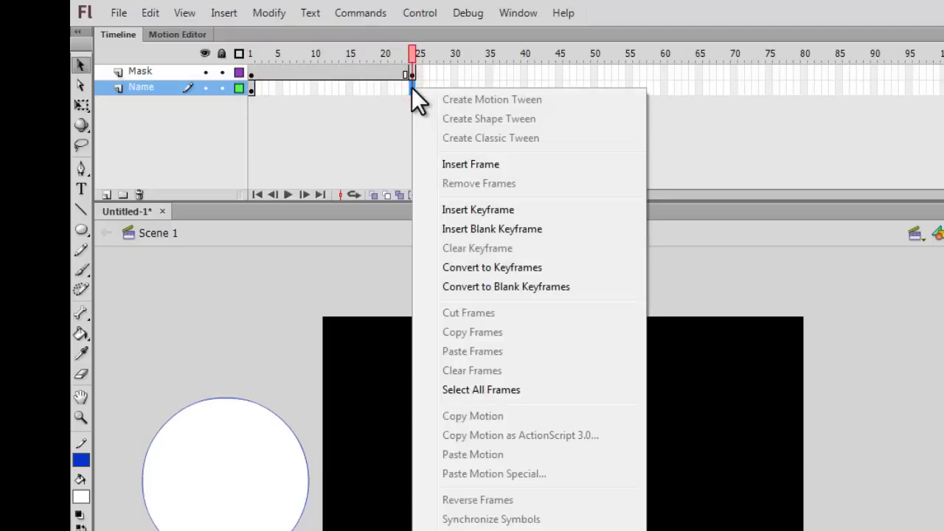
left_click(470, 208)
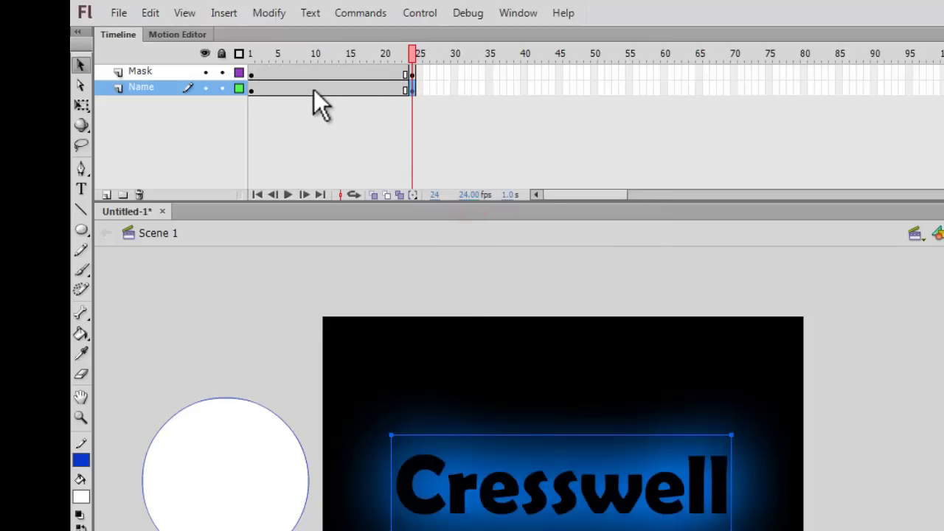
Play the timeline from frame 1 and check that both layers span to frame 24
left_click(251, 90)
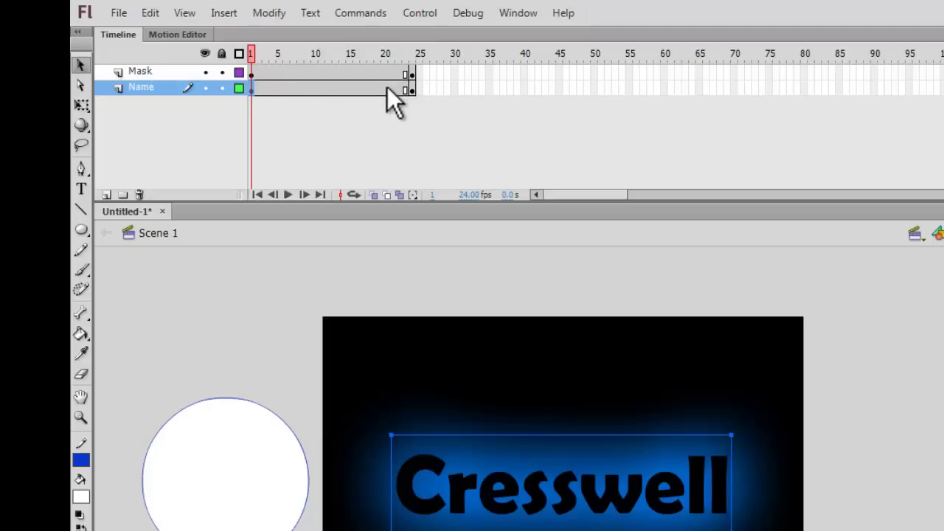
left_click(250, 53)
key("Return")
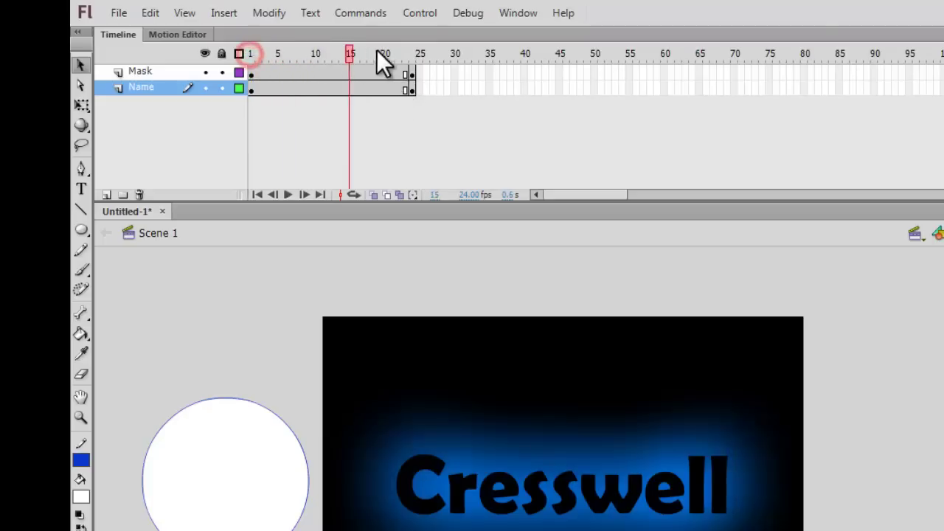
left_click_drag(265, 53, 413, 56)
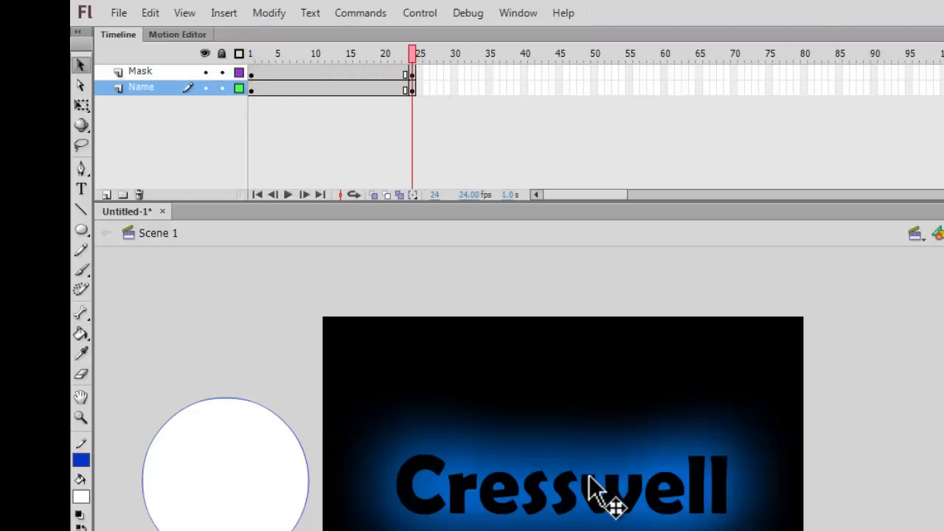
On frame 24 of the Mask layer, move the circle horizontally across the stage to just beyond its opposite edge
left_click(277, 480)
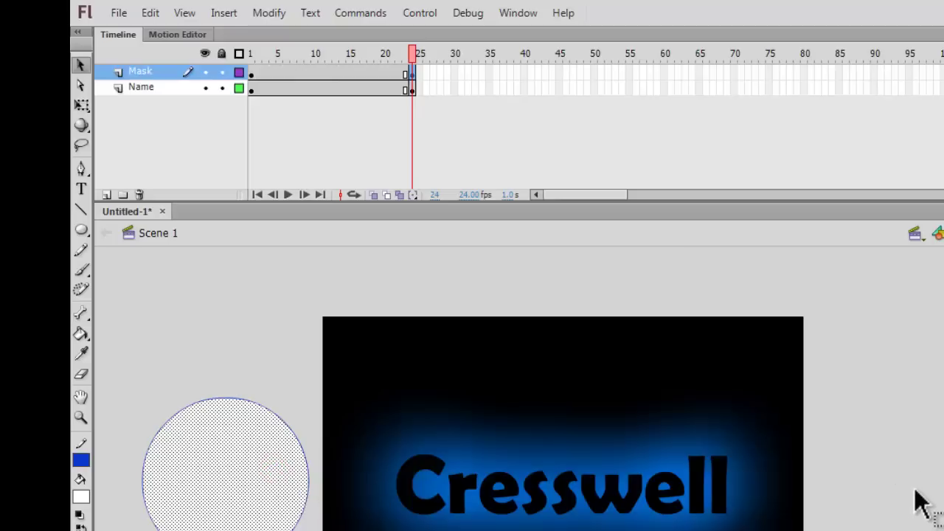
left_click(904, 518)
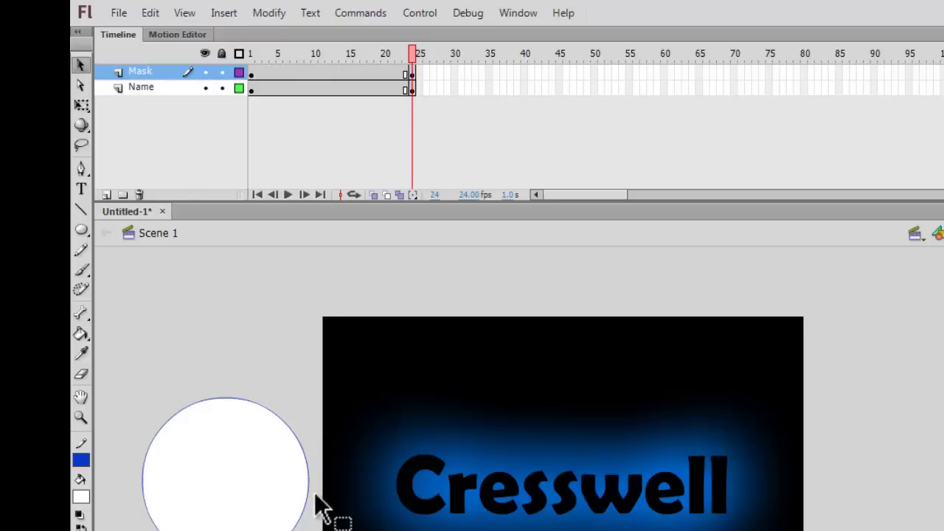
left_click(411, 72)
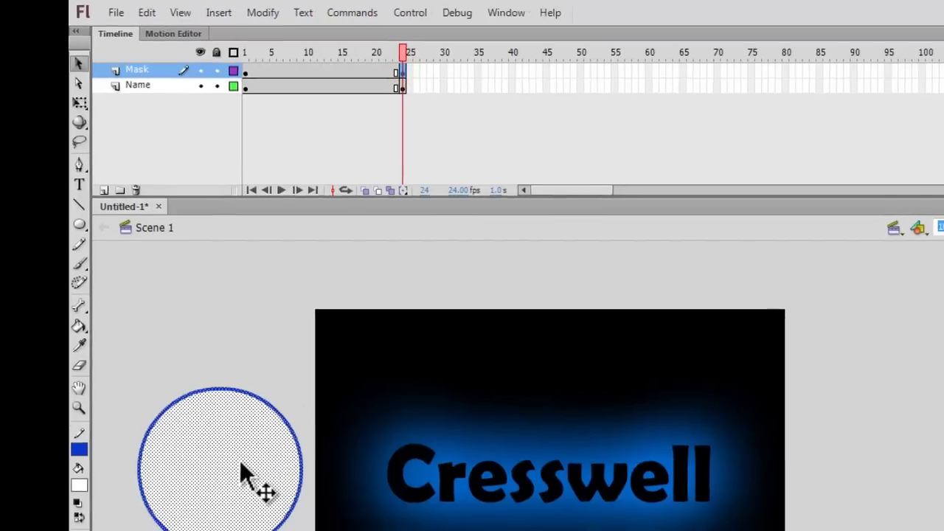
left_click_drag(214, 425, 807, 423)
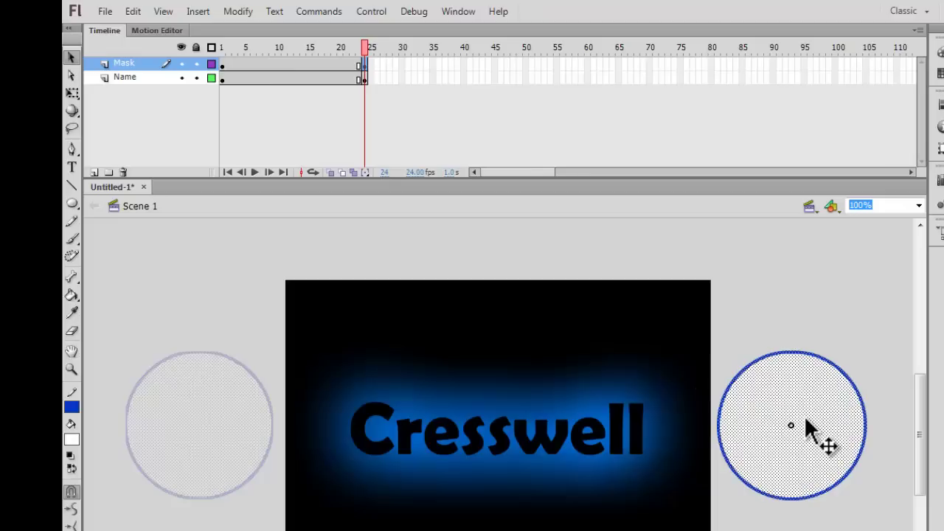
left_click_drag(806, 428, 811, 431)
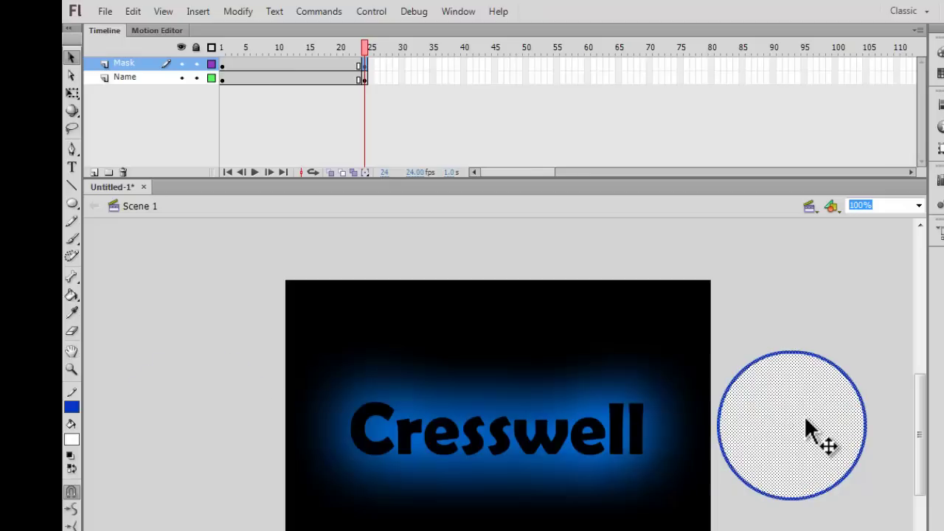
mouse_move(362, 48)
left_mouse_down()
mouse_move(211, 61)
mouse_move(227, 49)
mouse_move(369, 58)
left_mouse_up()
left_click(362, 65)
left_click(674, 362)
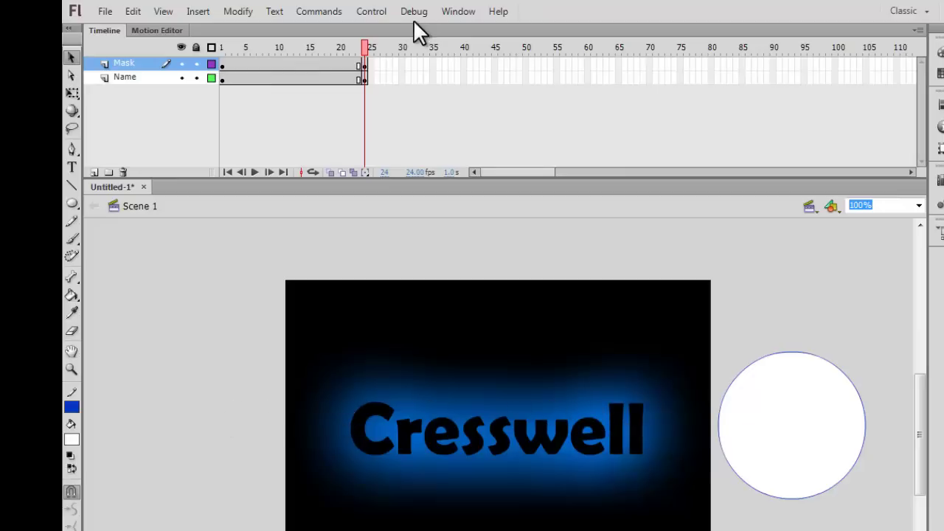
Create a classic tween on the Mask layer between the keyframes at frames 1 and 24
right_click(284, 64)
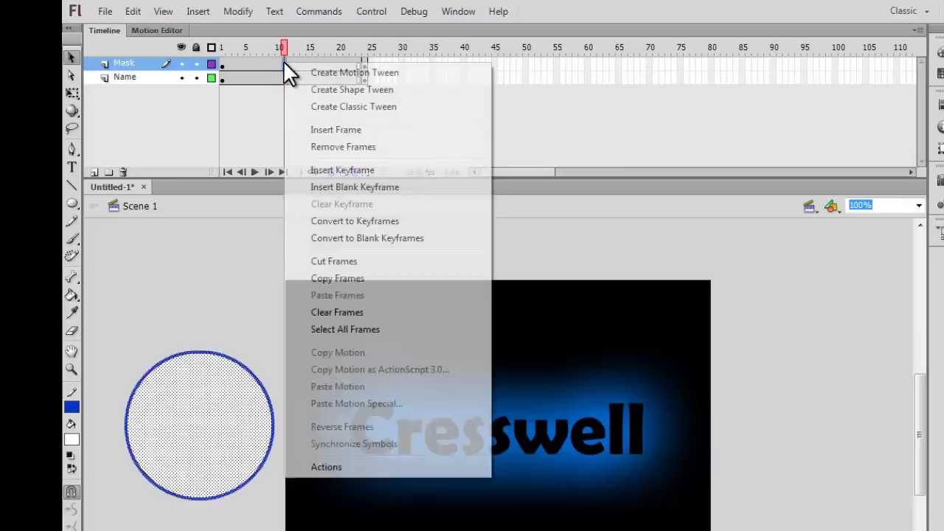
right_click(236, 64)
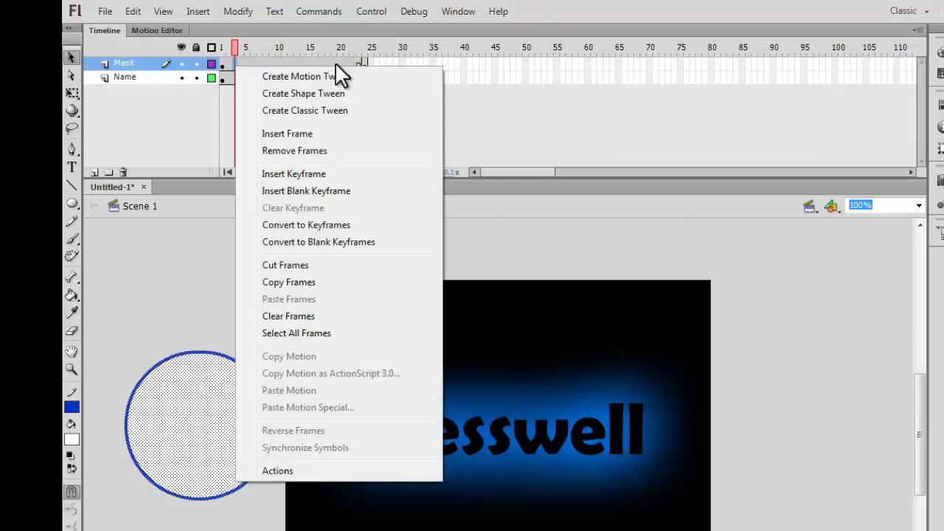
left_click(346, 62)
right_click(349, 65)
left_click(306, 126)
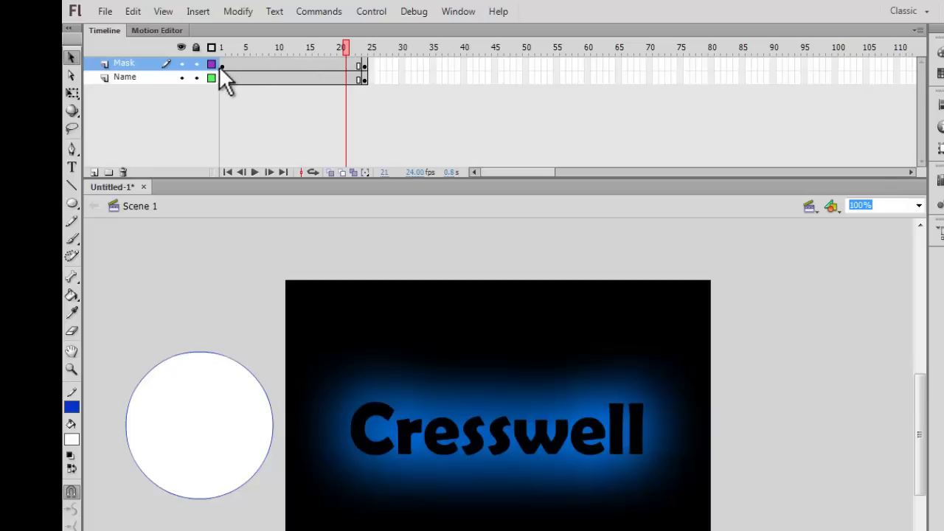
right_click(287, 64)
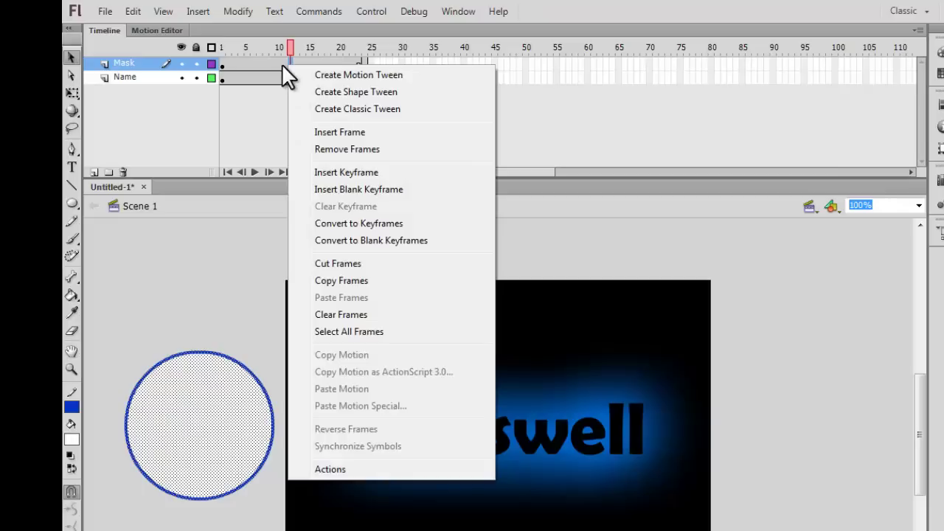
left_click(351, 110)
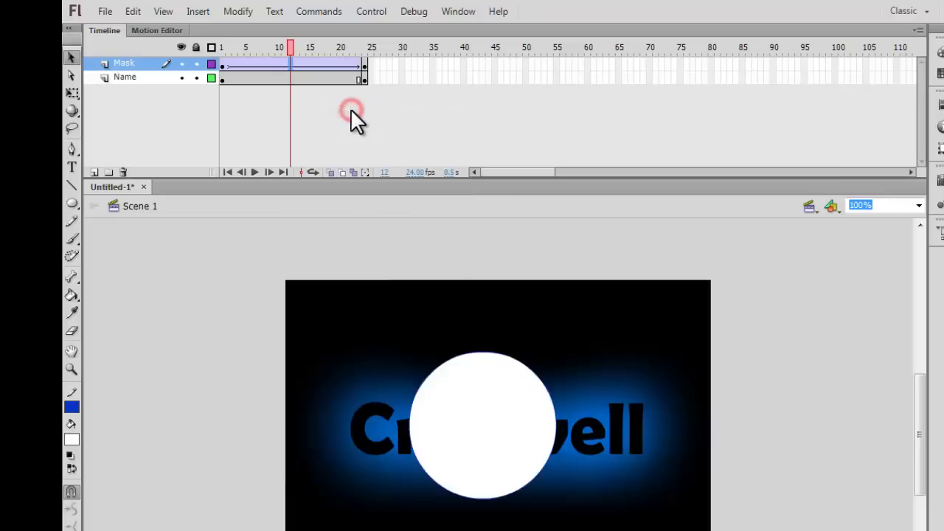
Play the timeline repeatedly from frame 1 to check the circle's movement across the name
left_click_drag(292, 48, 209, 53)
key("Return")
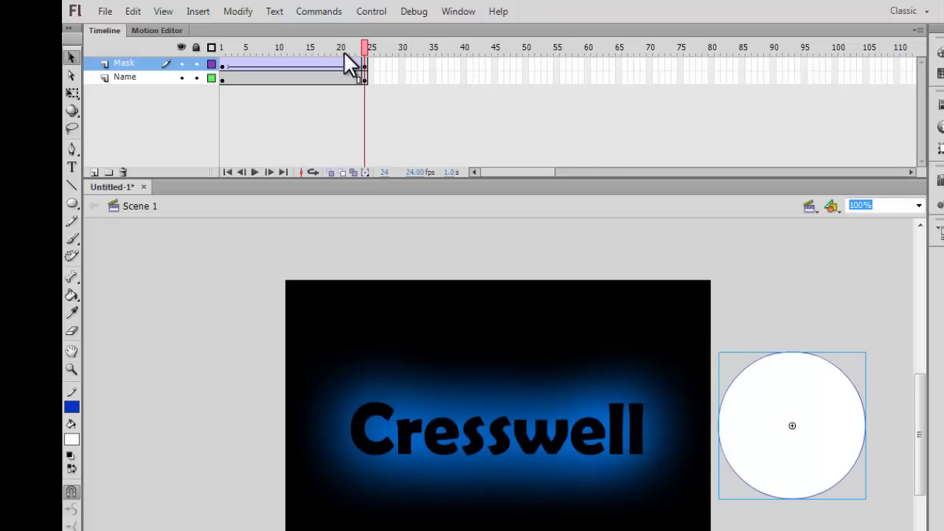
left_click_drag(364, 48, 109, 65)
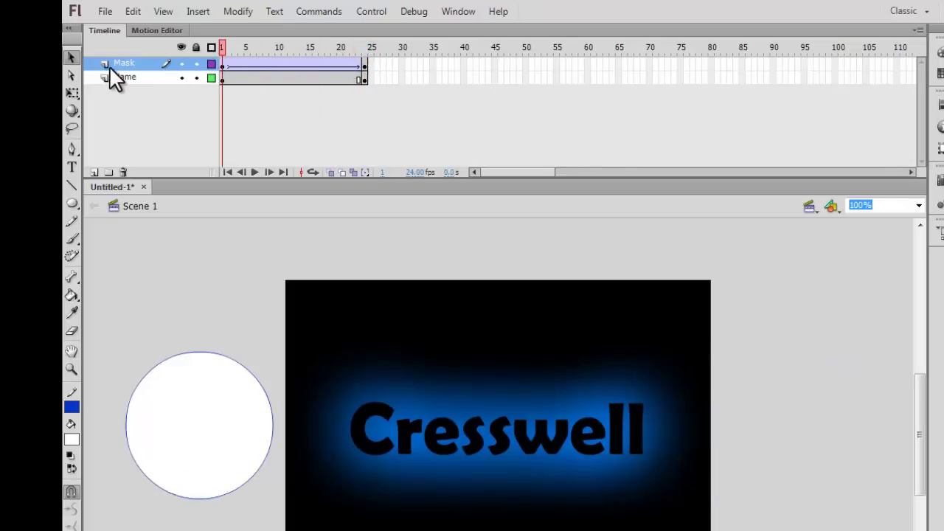
key("Return")
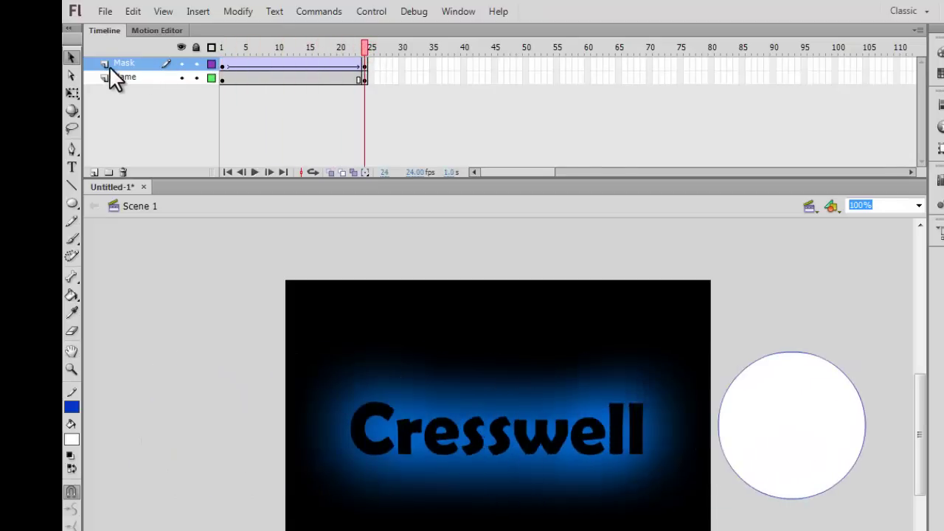
key("Return")
key("Return")
key("Return")
Turn the Mask layer into a mask for the Name layer below it
left_click(139, 77)
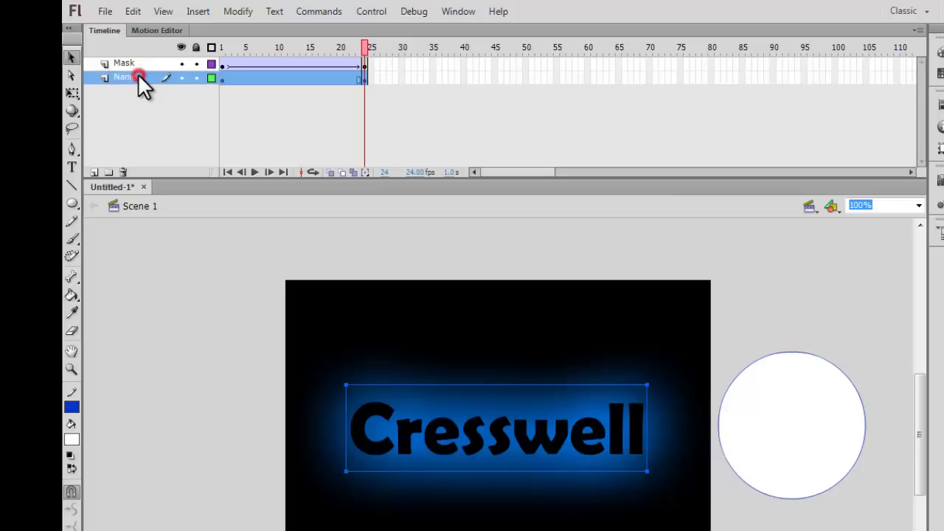
left_click(129, 62)
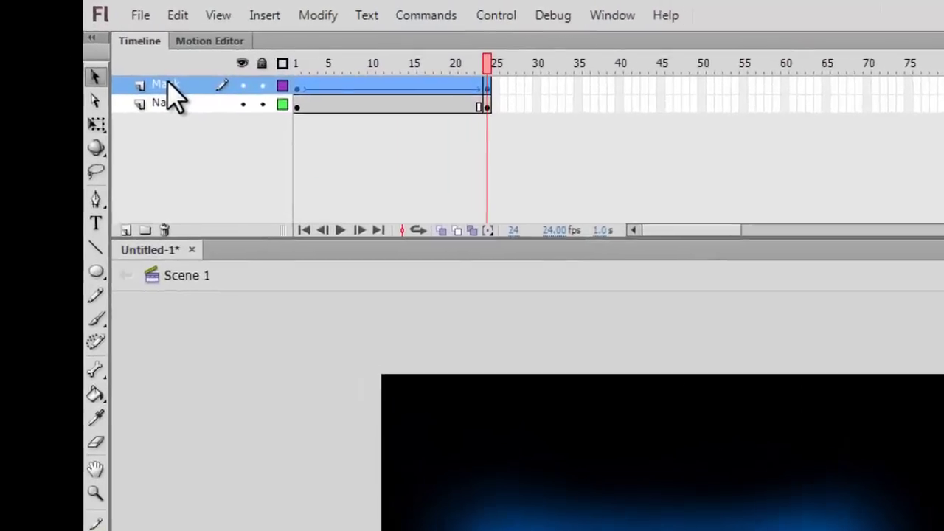
right_click(125, 62)
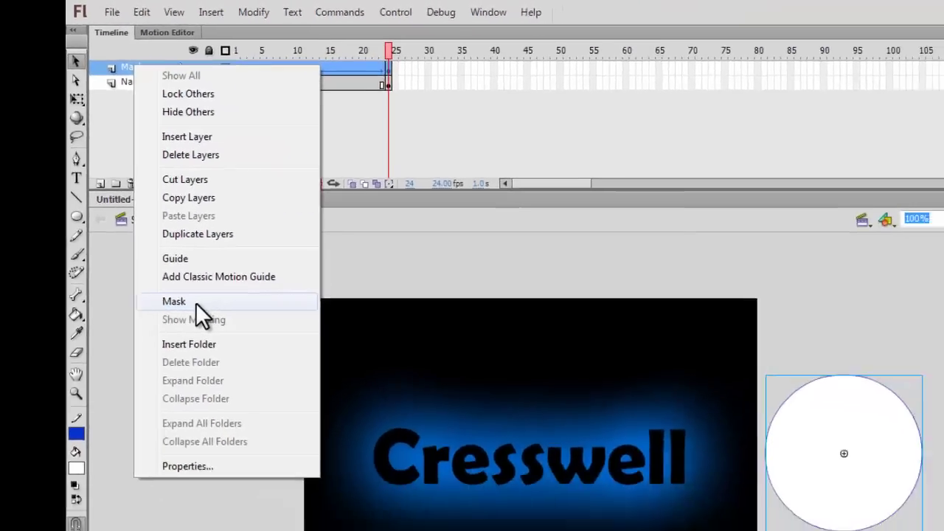
left_click(273, 424)
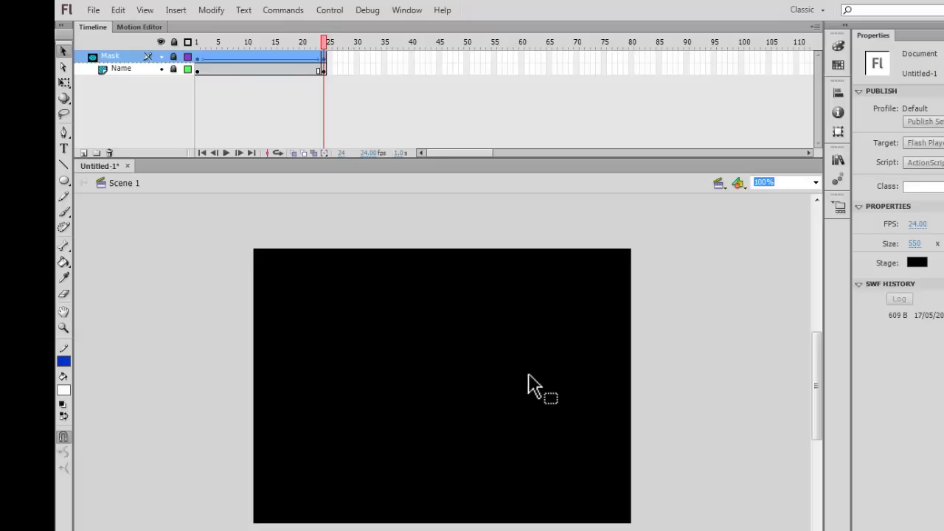
Preview the masked animation on the stage and as a test movie, and close the test movie
key("Return")
key("Return")
key("Return")
key("ctrl+Return")
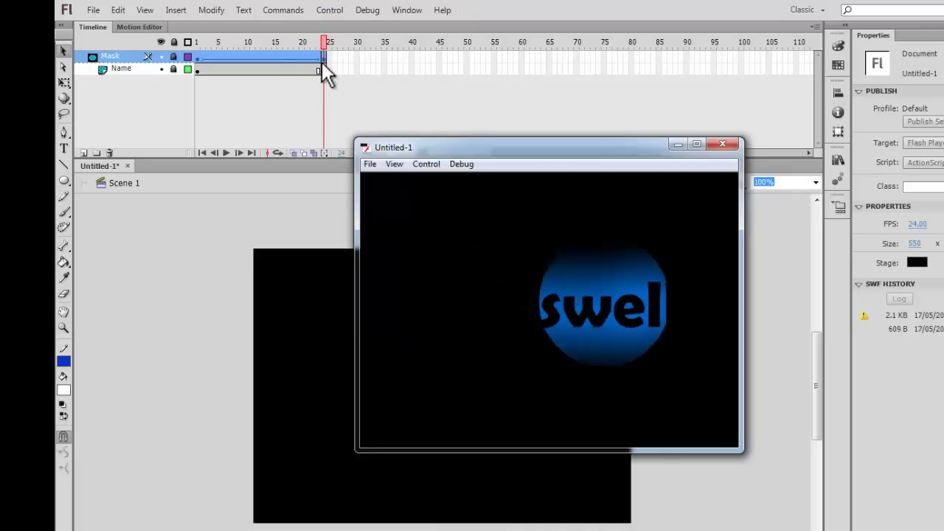
left_click_drag(322, 59, 250, 59)
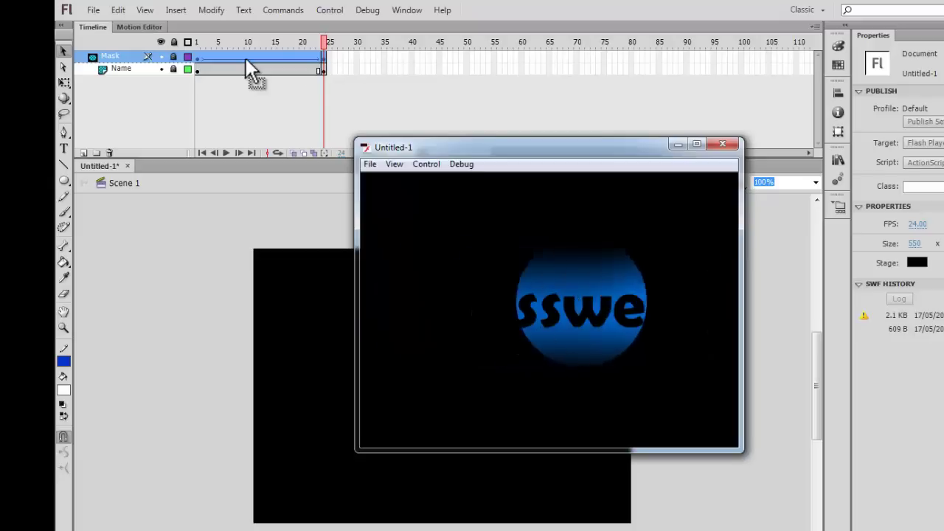
left_click(728, 145)
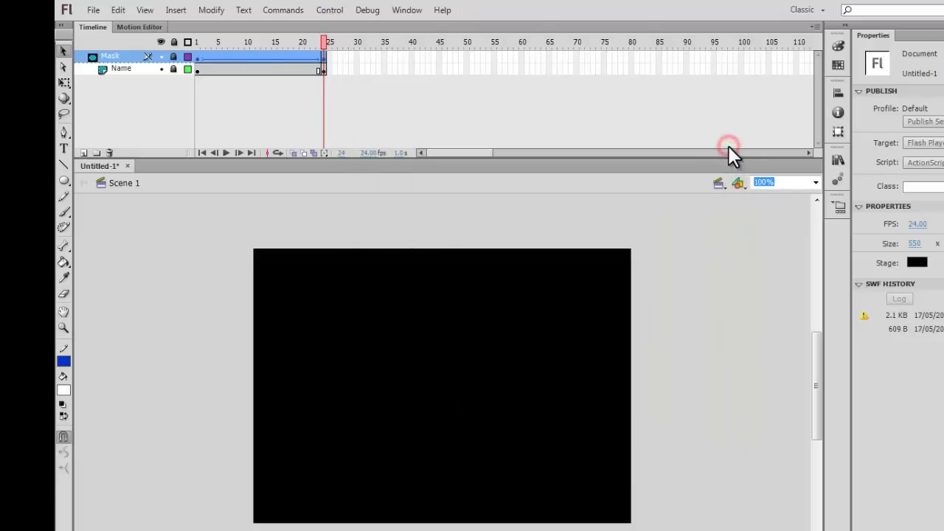
left_click(93, 10)
left_click(136, 139)
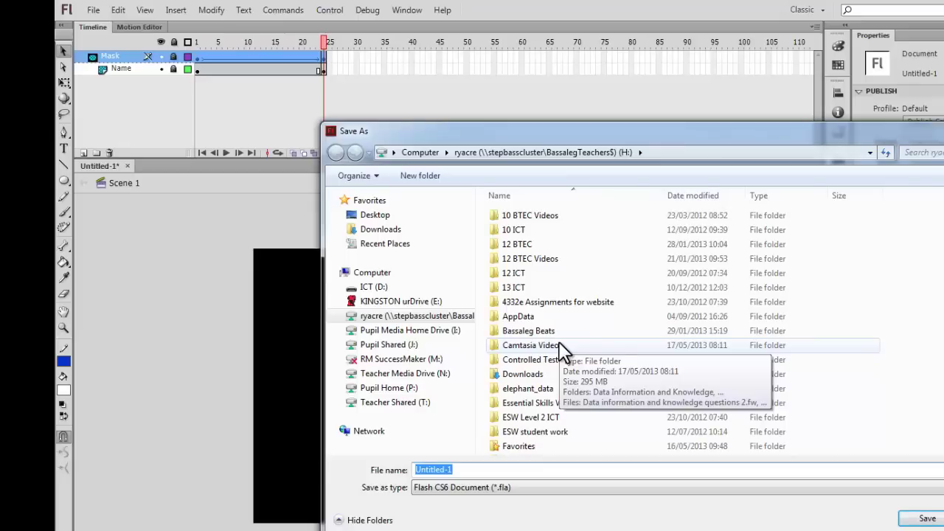
key("Escape")
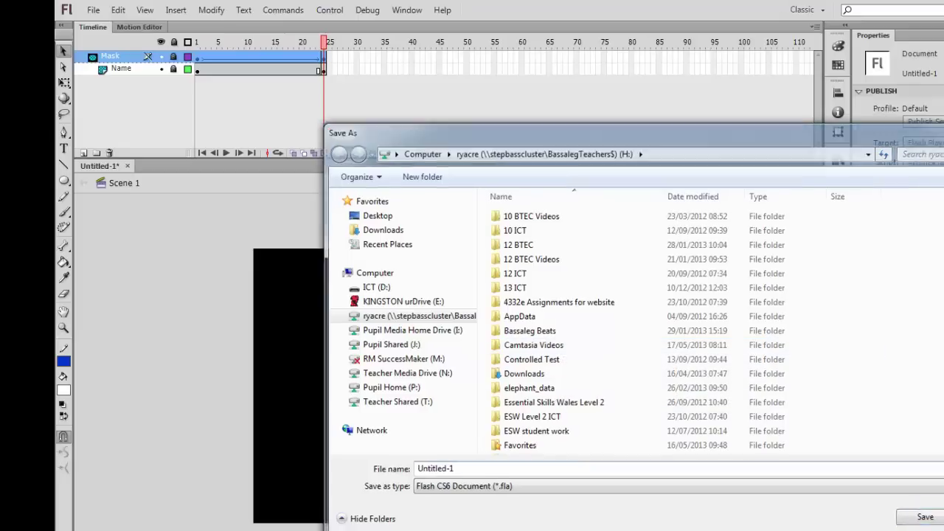